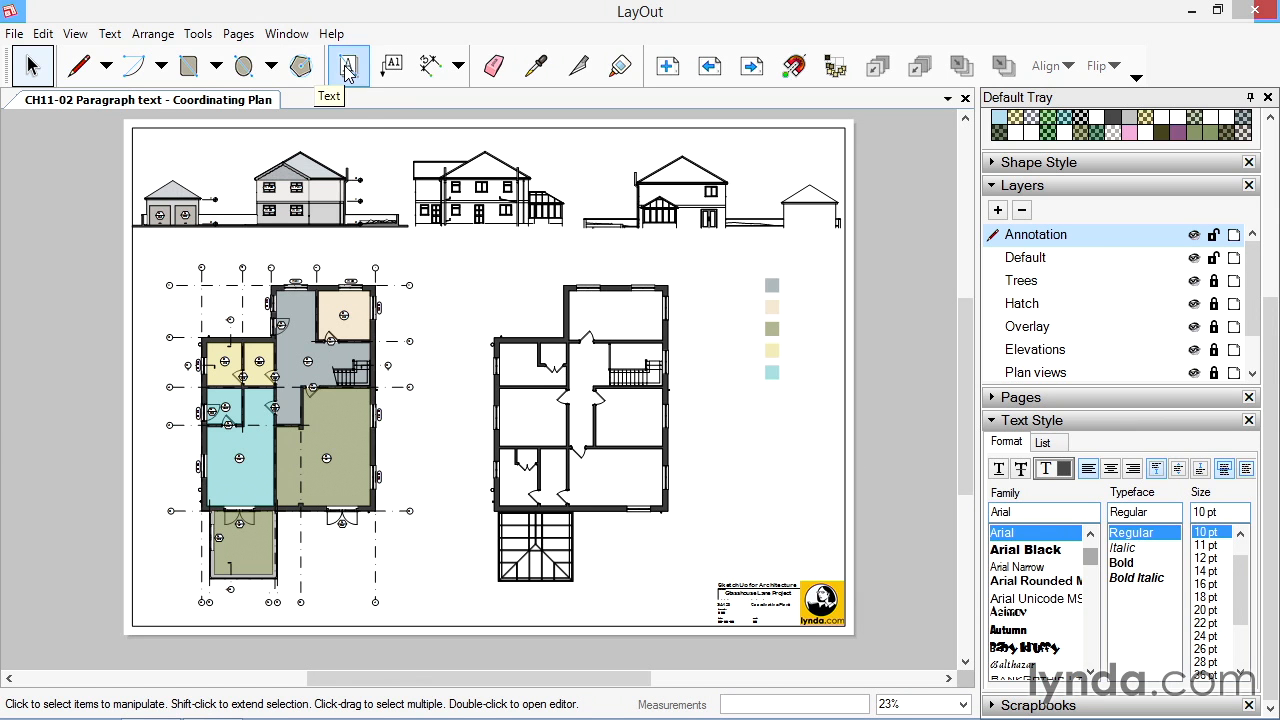
# Review the dimension types and the text style's list and format options
pyautogui.click(457, 66)
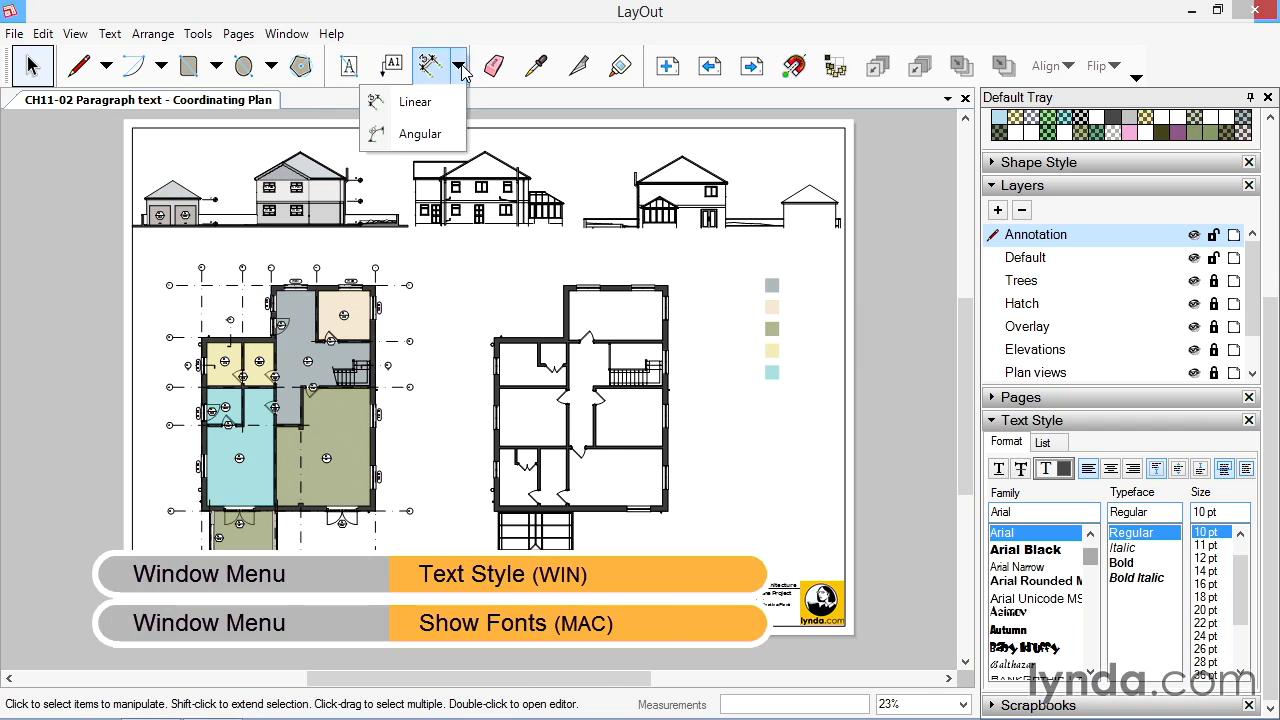
pyautogui.click(518, 114)
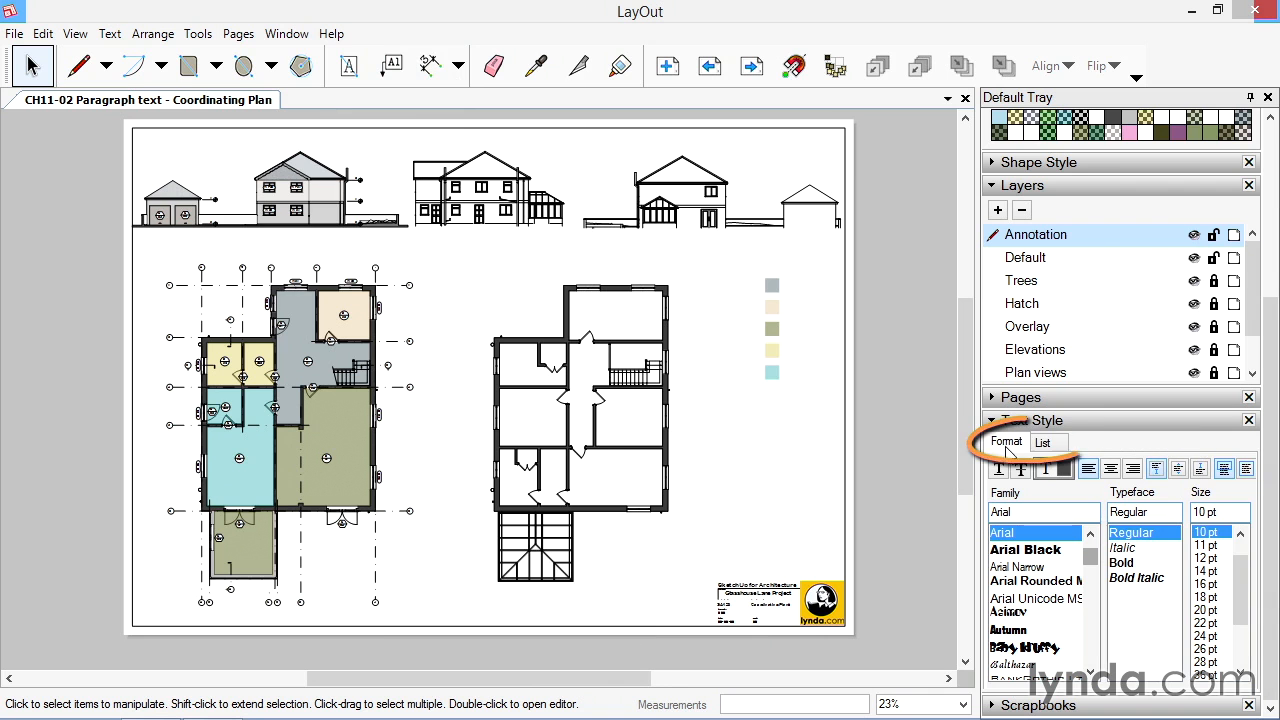
pyautogui.click(1043, 445)
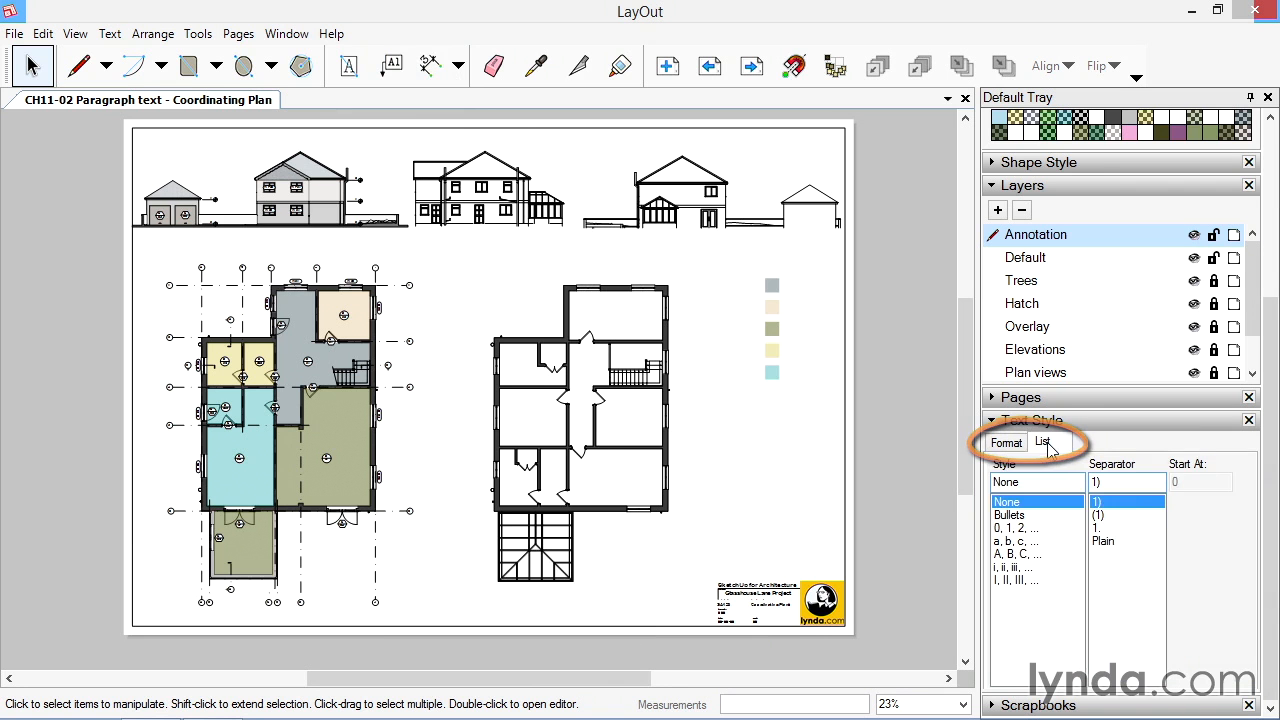
pyautogui.click(1007, 446)
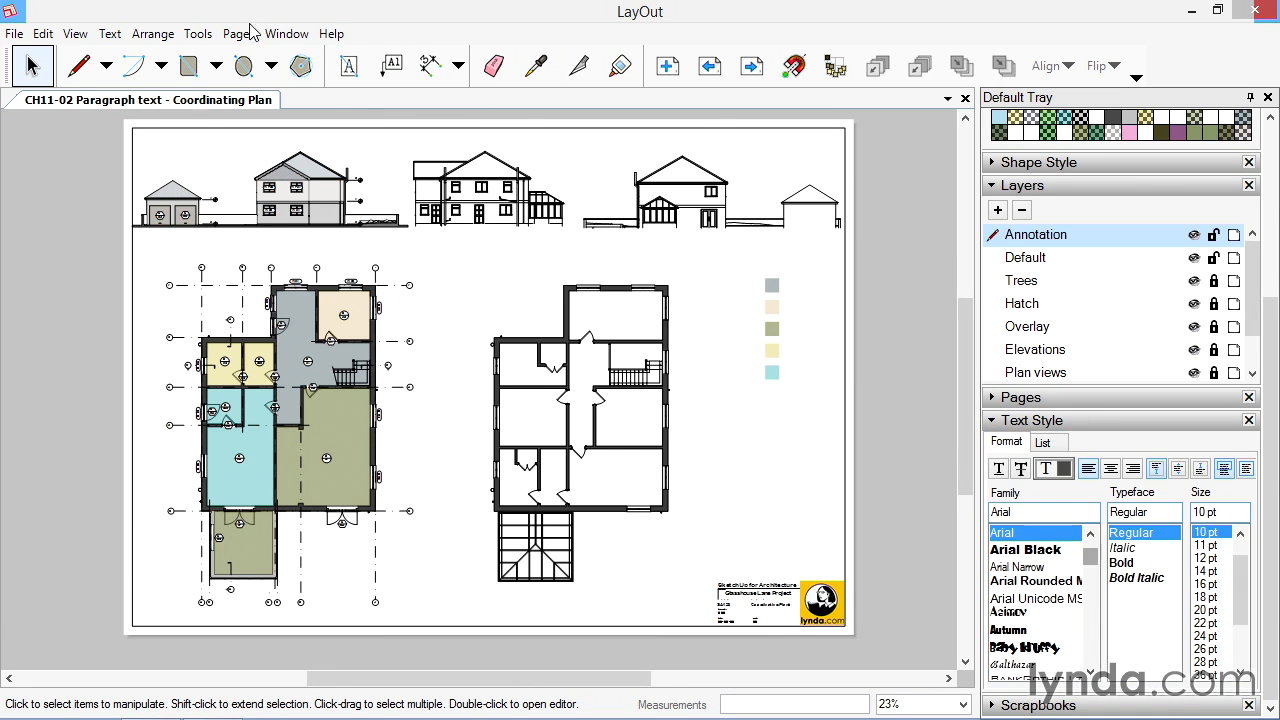
# Examine the line and paragraph spacing options in the custom text spacing settings
pyautogui.click(110, 34)
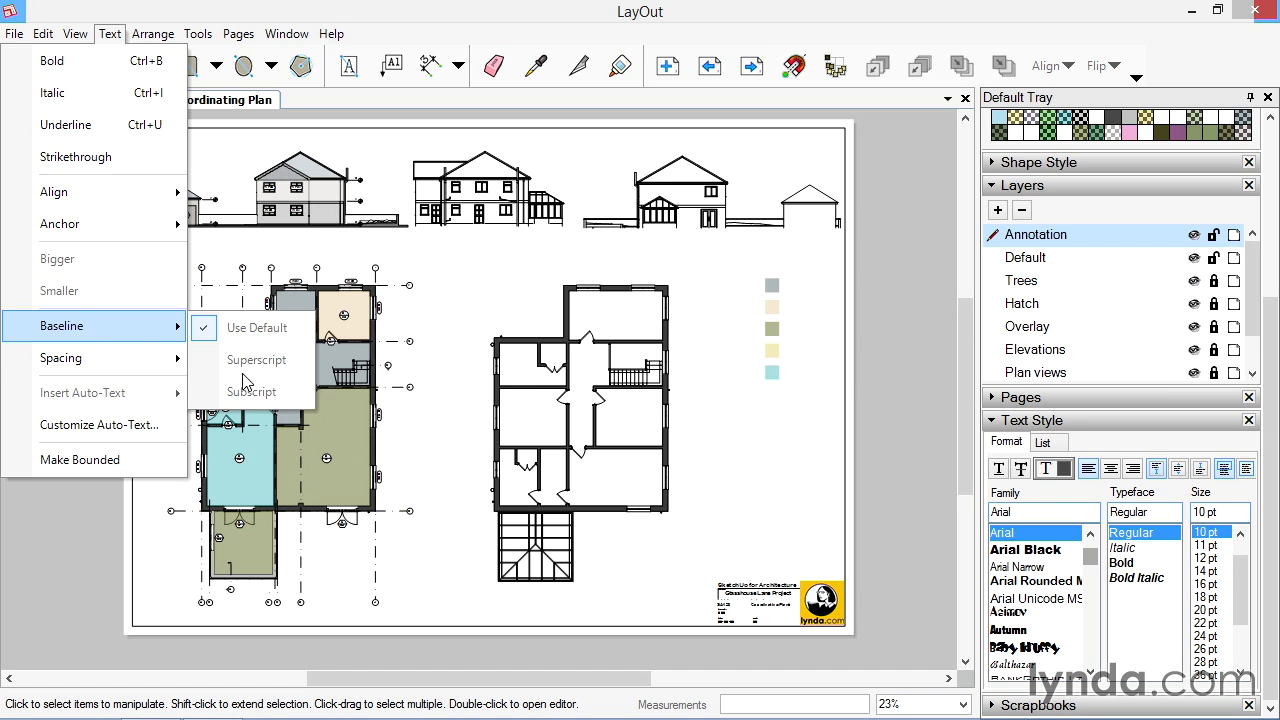
pyautogui.moveTo(100, 368)
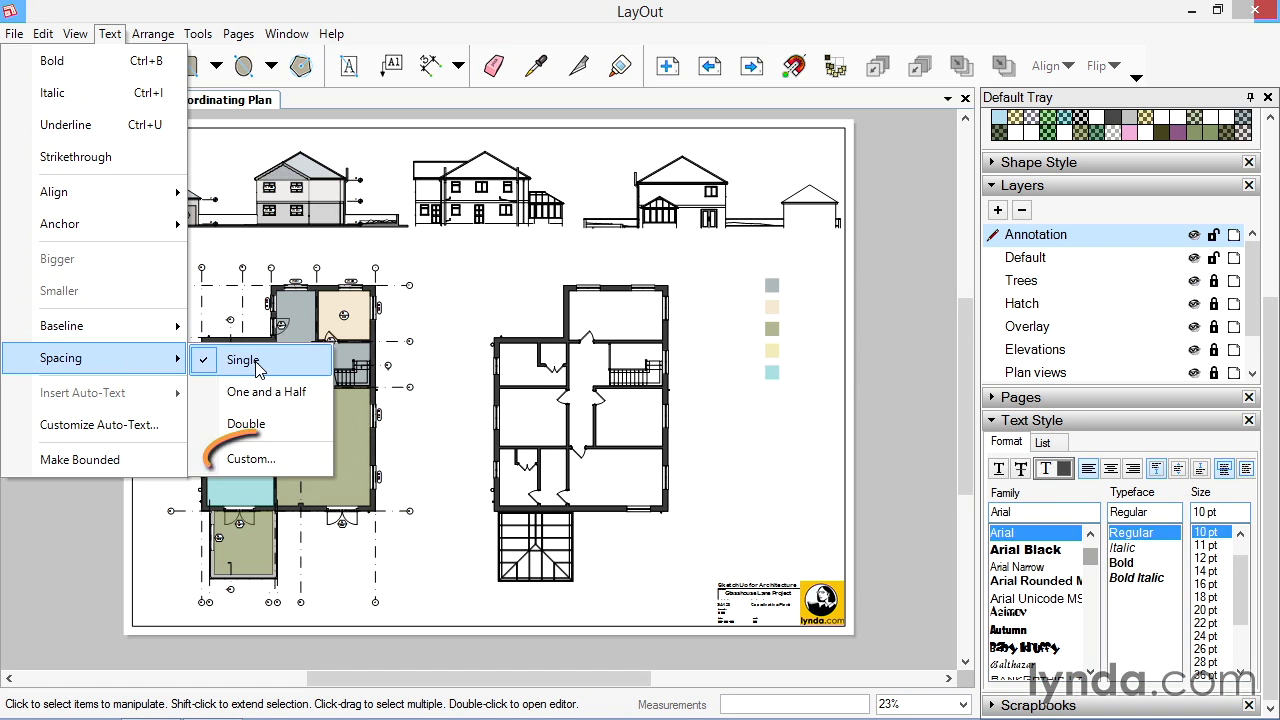
pyautogui.click(251, 458)
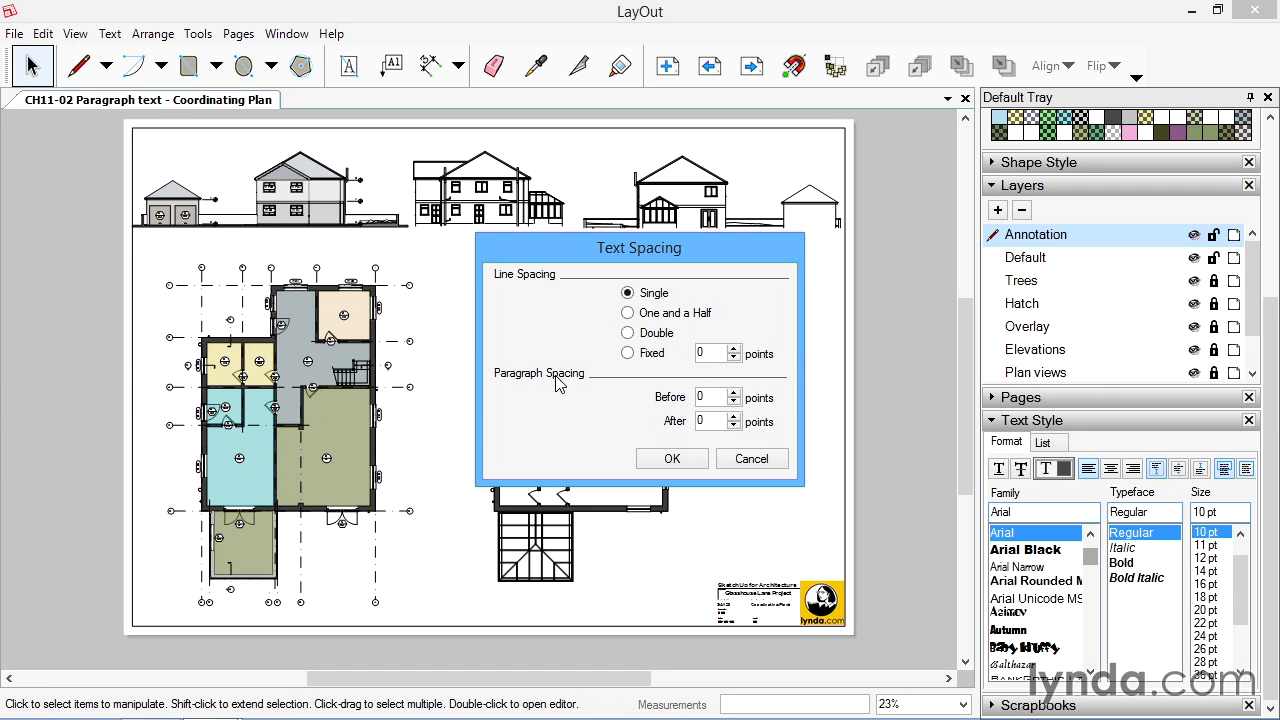
pyautogui.click(673, 459)
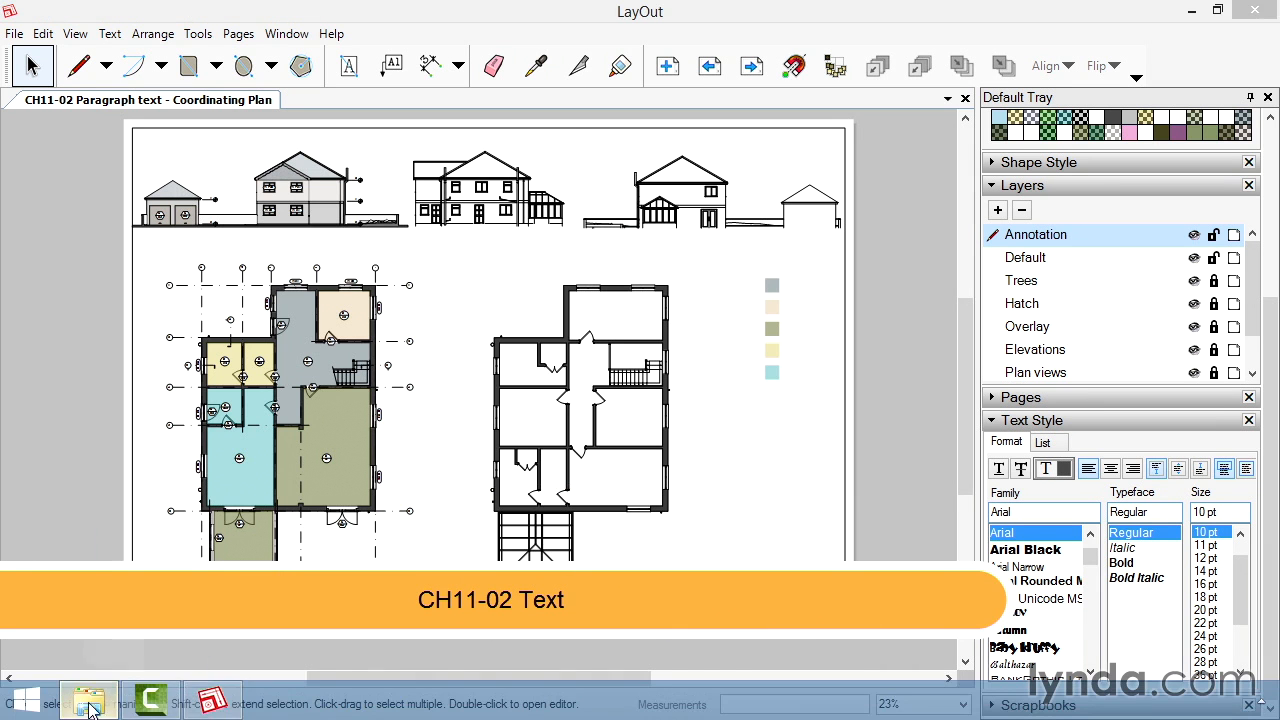
# Copy all the text of Lorem ipsum dolor sit amet.txt from the Text folder, then close the file and the folder
pyautogui.click(90, 712)
pyautogui.doubleClick(268, 266)
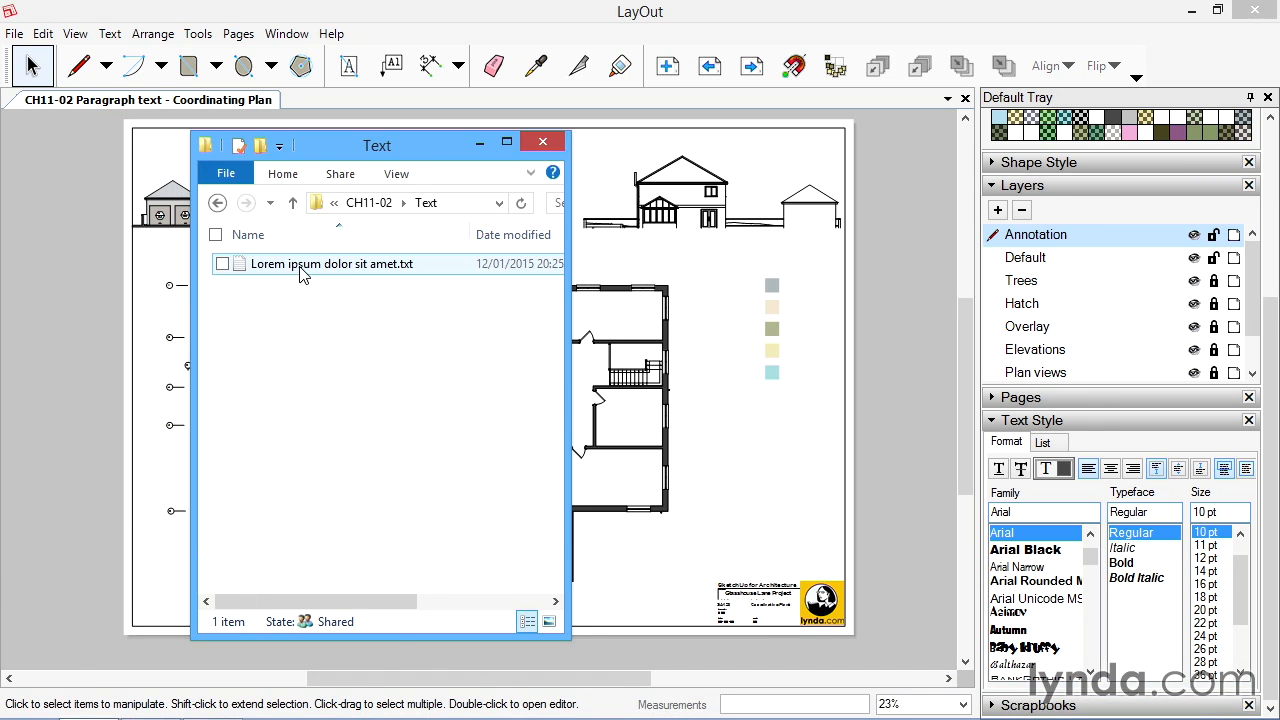
pyautogui.doubleClick(303, 266)
pyautogui.moveTo(816, 366); pyautogui.dragTo(333, 219)
pyautogui.hotkey('ctrl', 'c')
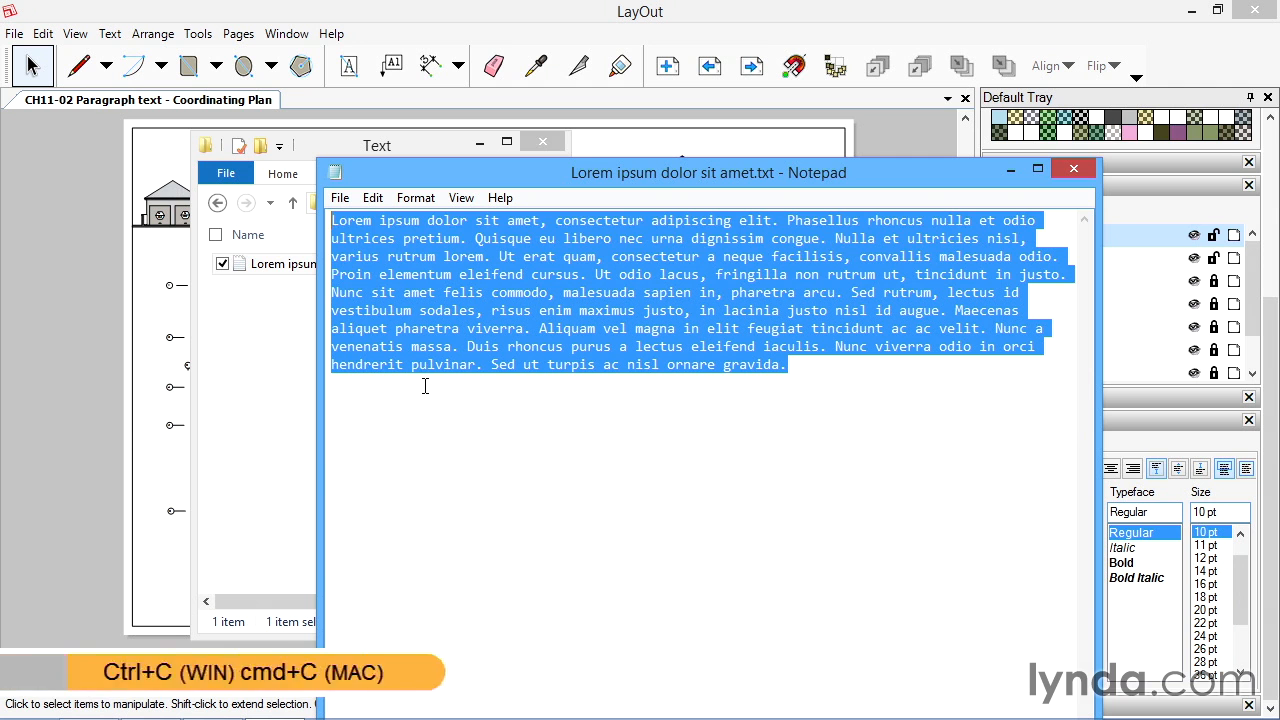
pyautogui.click(1072, 172)
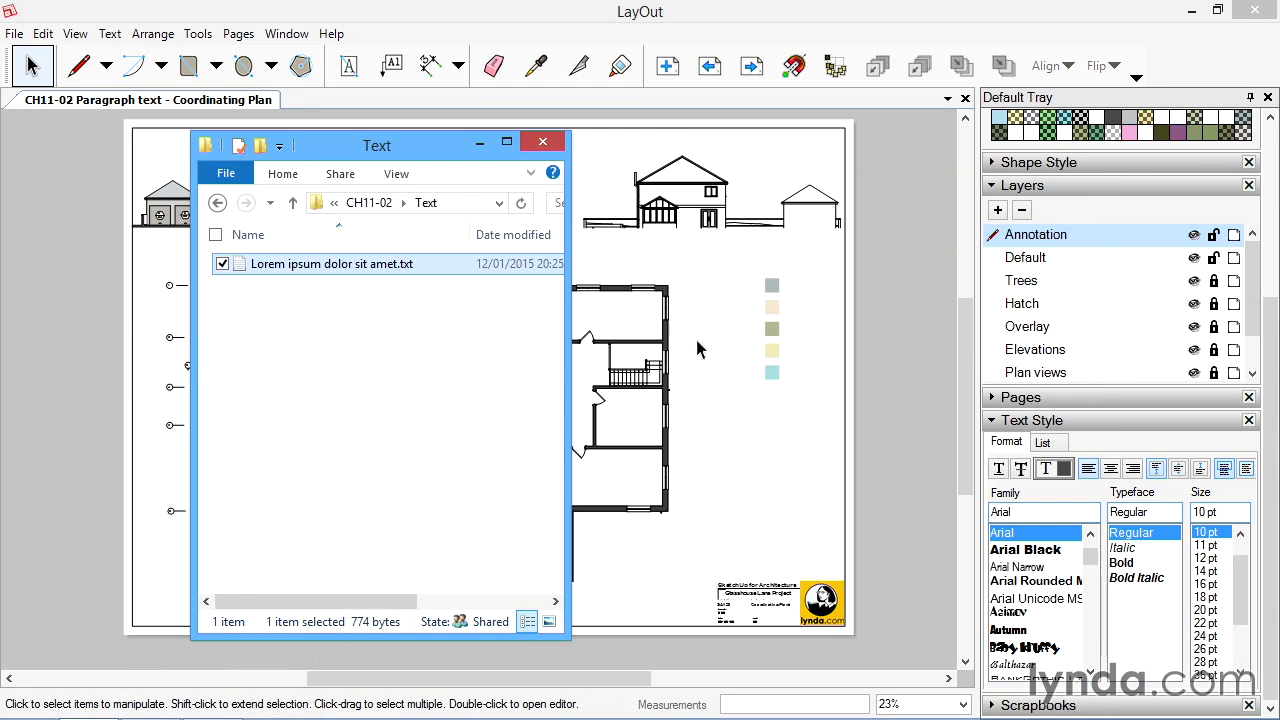
pyautogui.click(541, 145)
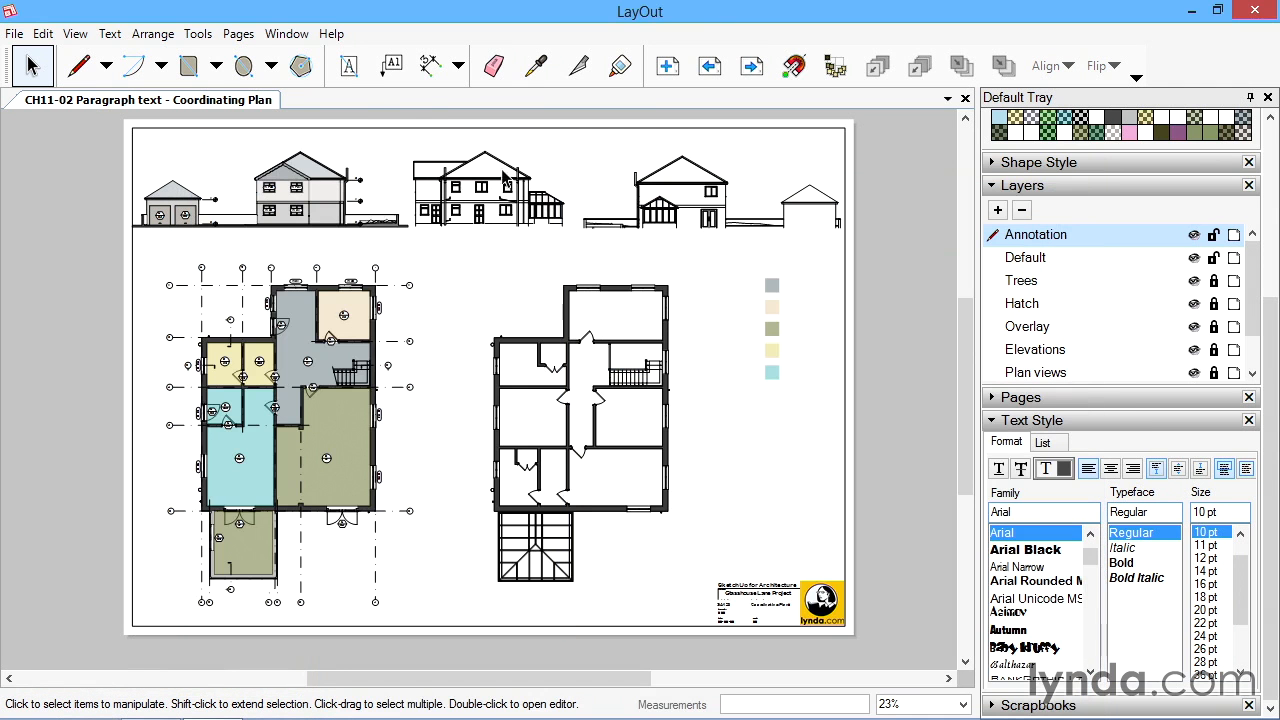
# Draw a bounded text box below the colour swatches and paste the copied paragraph into it
pyautogui.click(349, 70)
pyautogui.moveTo(730, 394); pyautogui.dragTo(823, 547)
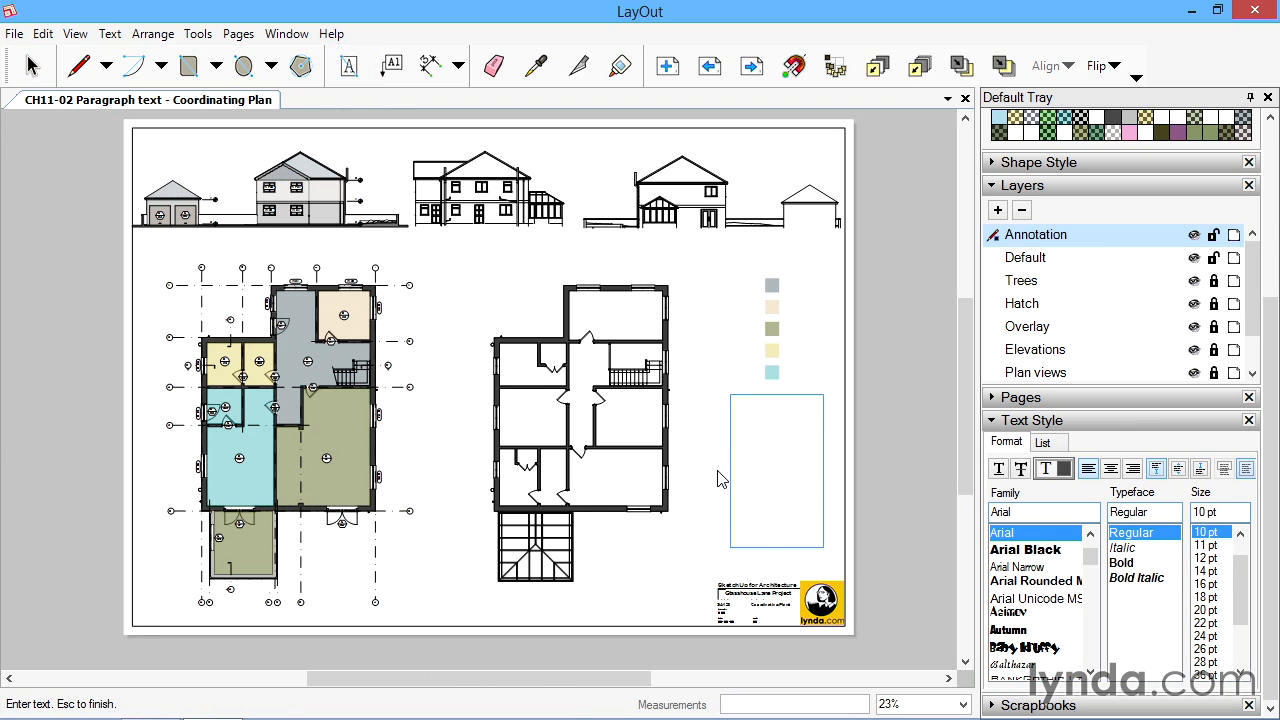
pyautogui.hotkey('ctrl', 'v')
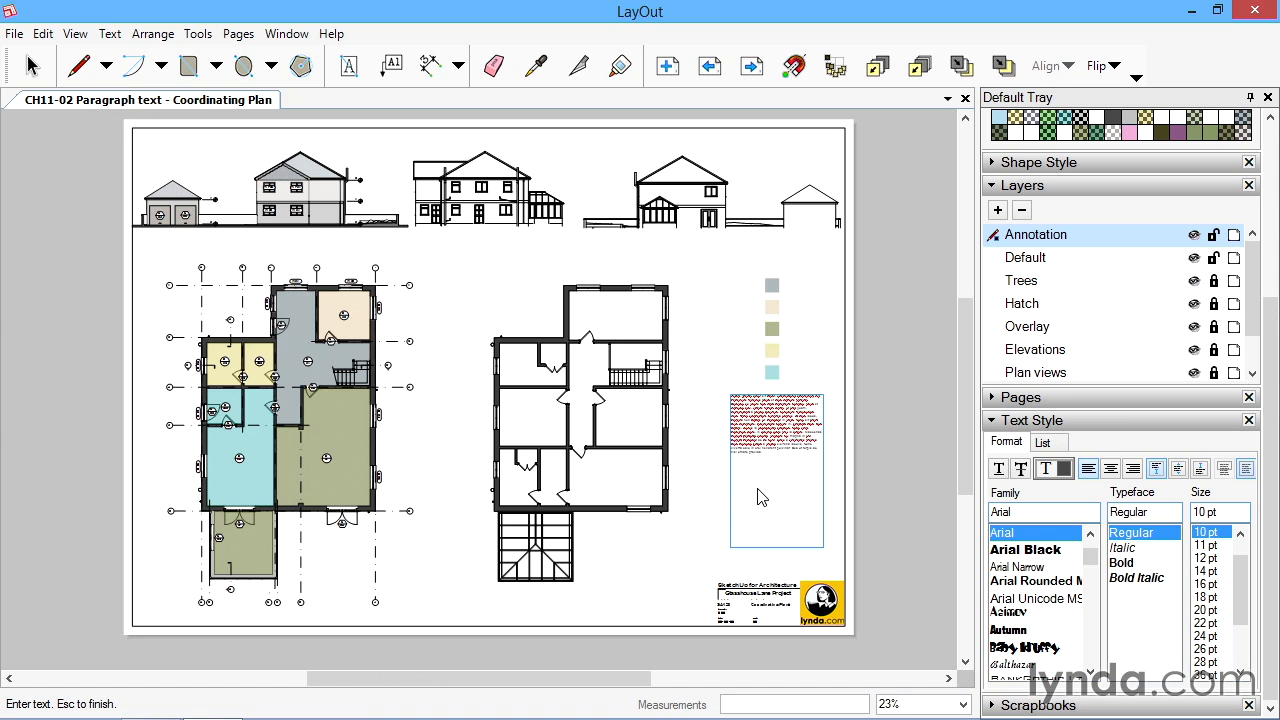
pyautogui.press('Escape')
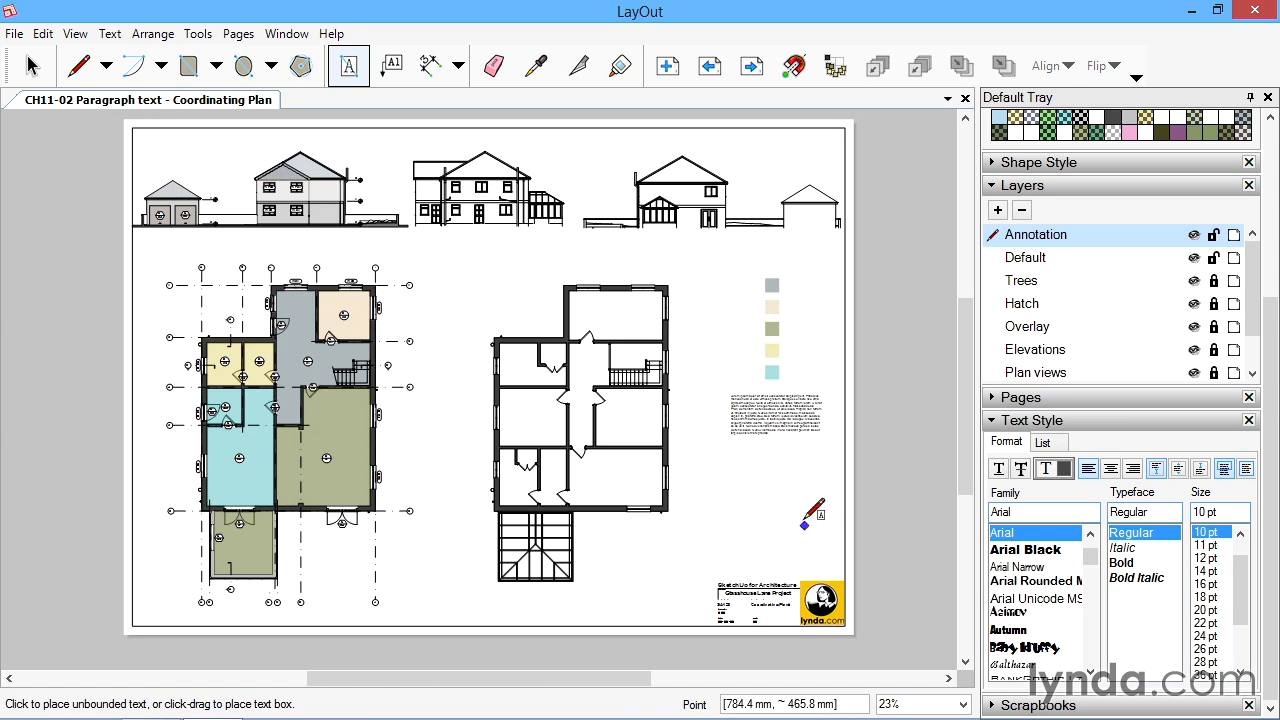
# Narrow and shorten the paragraph text box, and shift it slightly right under the colour swatches
pyautogui.click(31, 65)
pyautogui.click(762, 414)
pyautogui.moveTo(826, 548); pyautogui.dragTo(786, 523)
pyautogui.moveTo(758, 428); pyautogui.dragTo(785, 428)
pyautogui.click(851, 443)
# Place a copy of the paragraph text box directly to the left of the original
pyautogui.scroll(3, 776, 430)
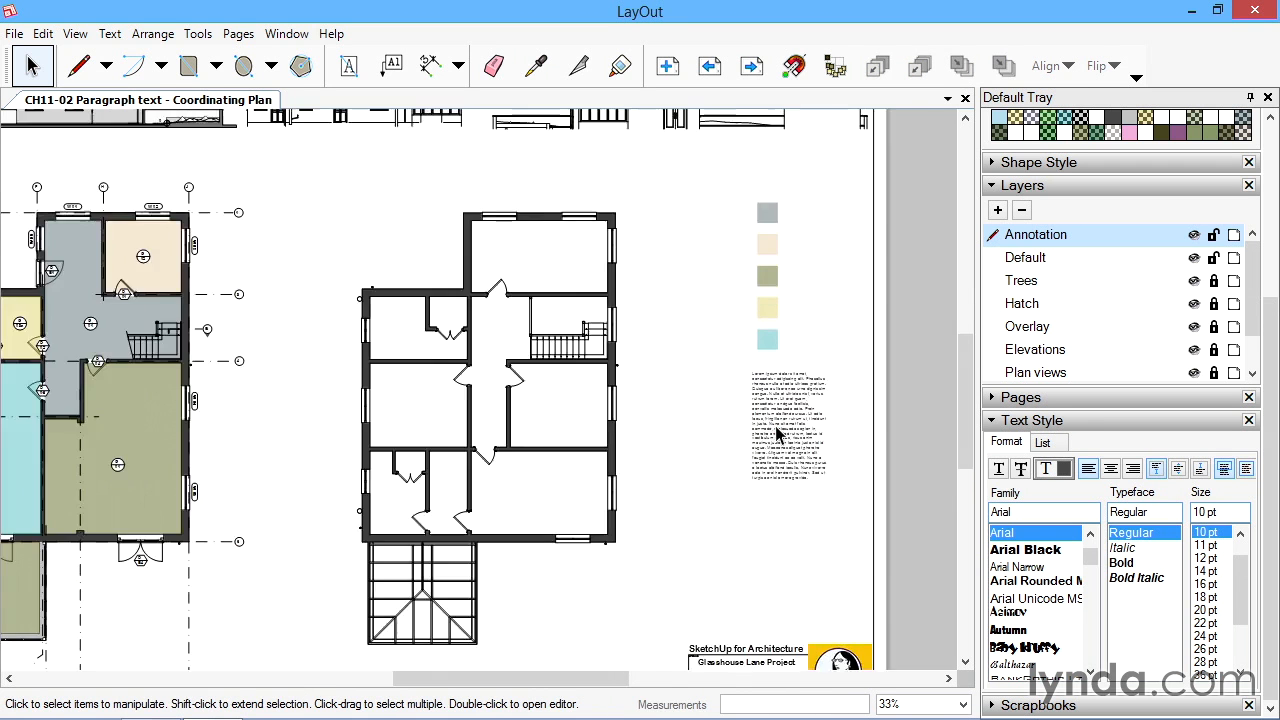
pyautogui.scroll(1, 775, 436)
pyautogui.moveTo(775, 436); pyautogui.dragTo(553, 362, button='middle')
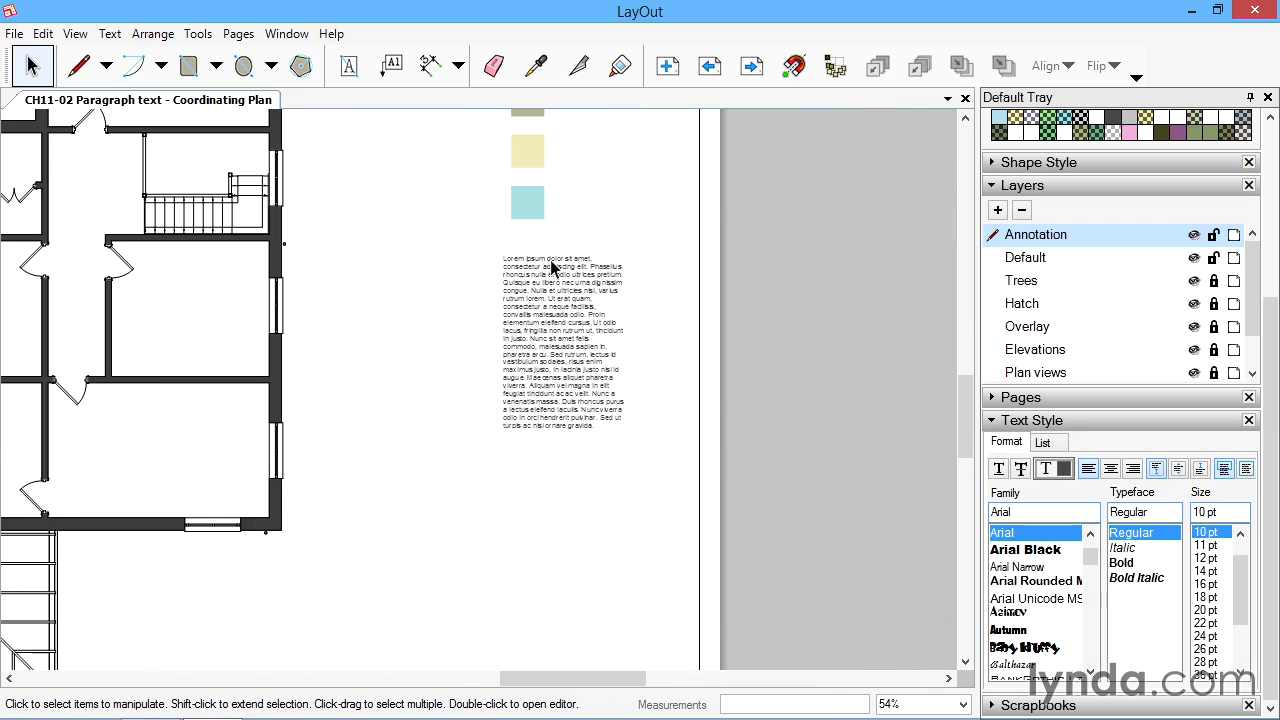
pyautogui.click(542, 311)
pyautogui.keyDown('ctrl'); pyautogui.moveTo(542, 311); pyautogui.dragTo(412, 322); pyautogui.keyUp('ctrl')
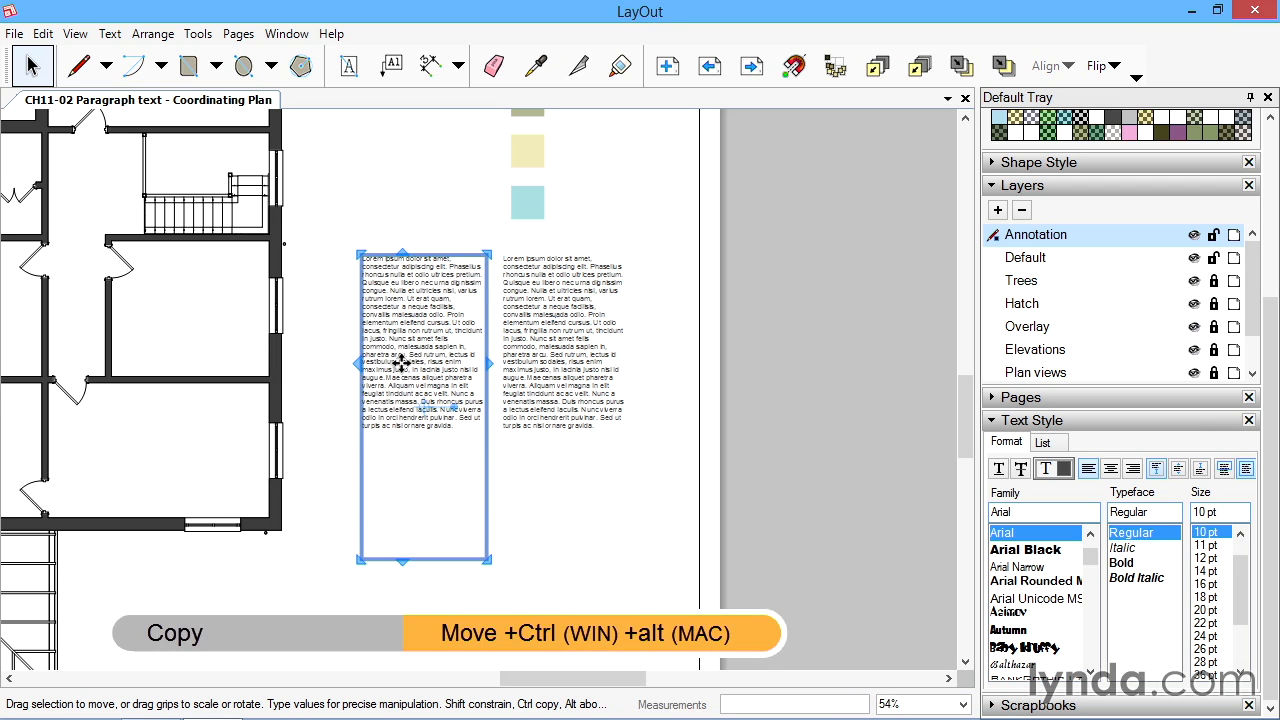
# Delete the original paragraph text box and move the copy into its place below the swatches
pyautogui.click(545, 380)
pyautogui.press('Delete')
pyautogui.moveTo(395, 328); pyautogui.dragTo(542, 330)
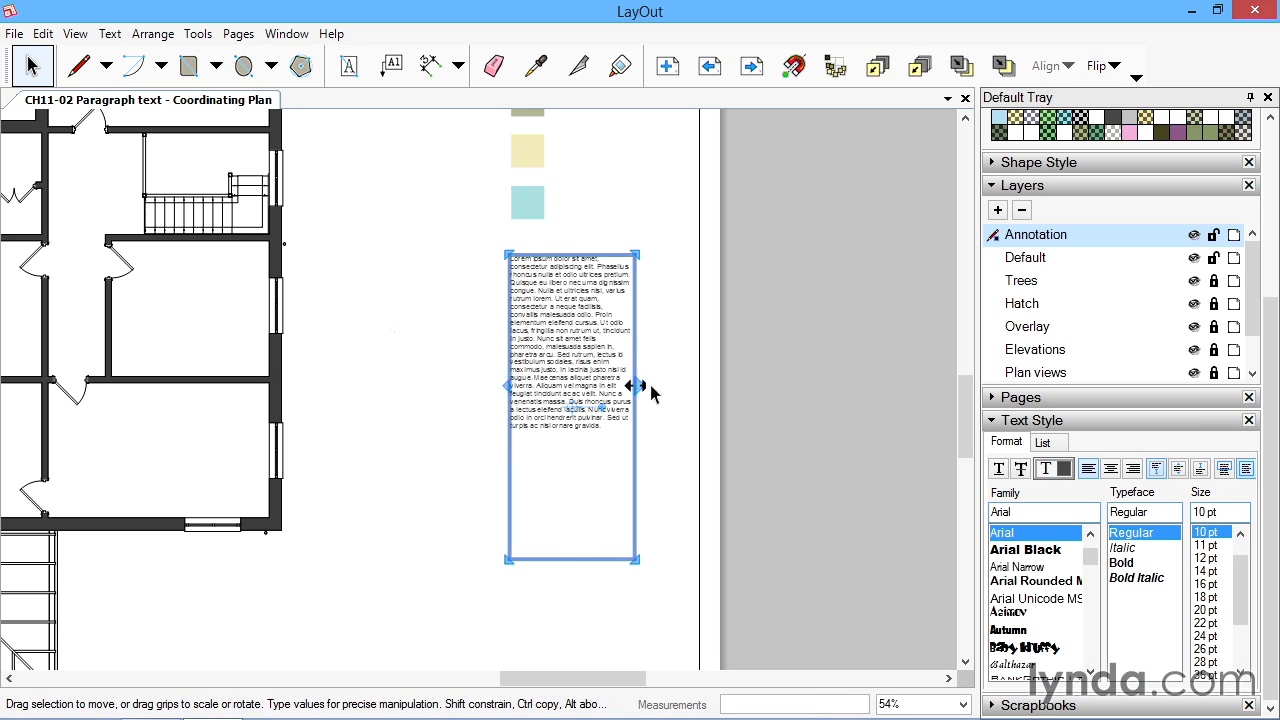
pyautogui.click(668, 360)
# Try the Arial Black and Arial Rounded MT Bold fonts on the paragraph text box
pyautogui.click(548, 405)
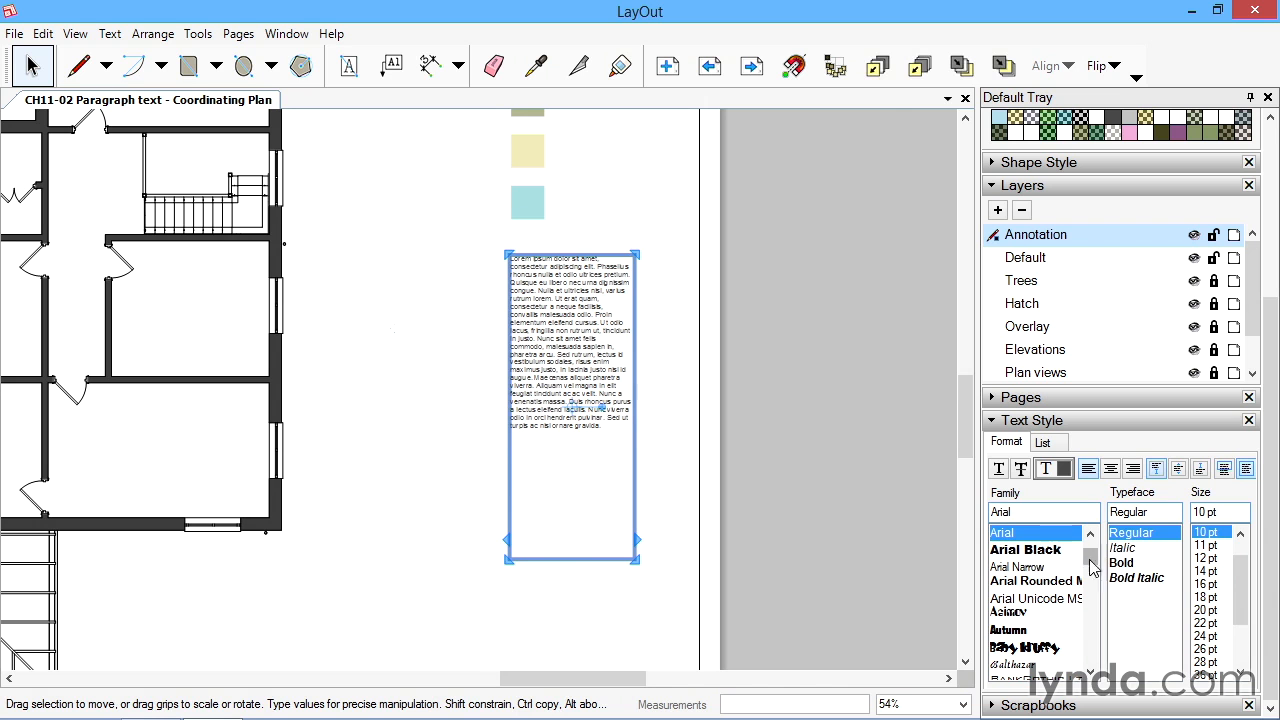
pyautogui.click(1040, 552)
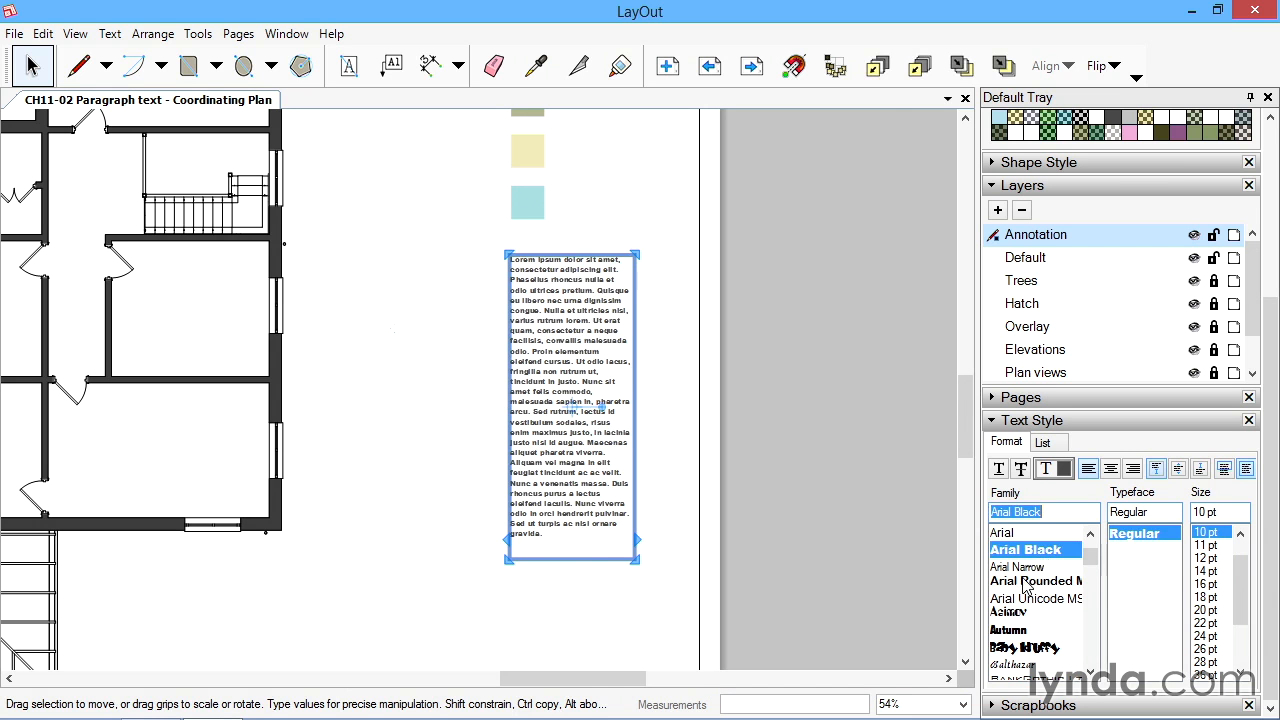
pyautogui.click(1027, 588)
# Set the paragraph's font to Dutch801 Rm BT and its size to 20 pt
pyautogui.moveTo(1089, 566); pyautogui.dragTo(1089, 578)
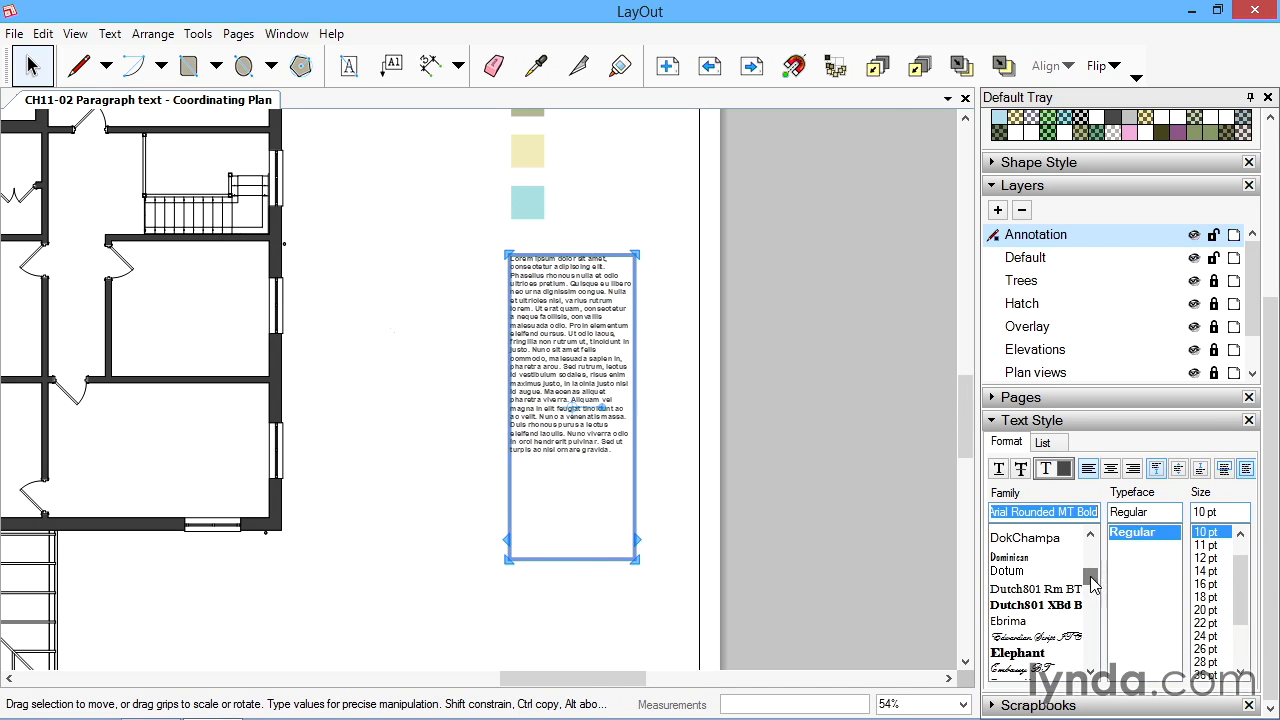
pyautogui.click(1040, 589)
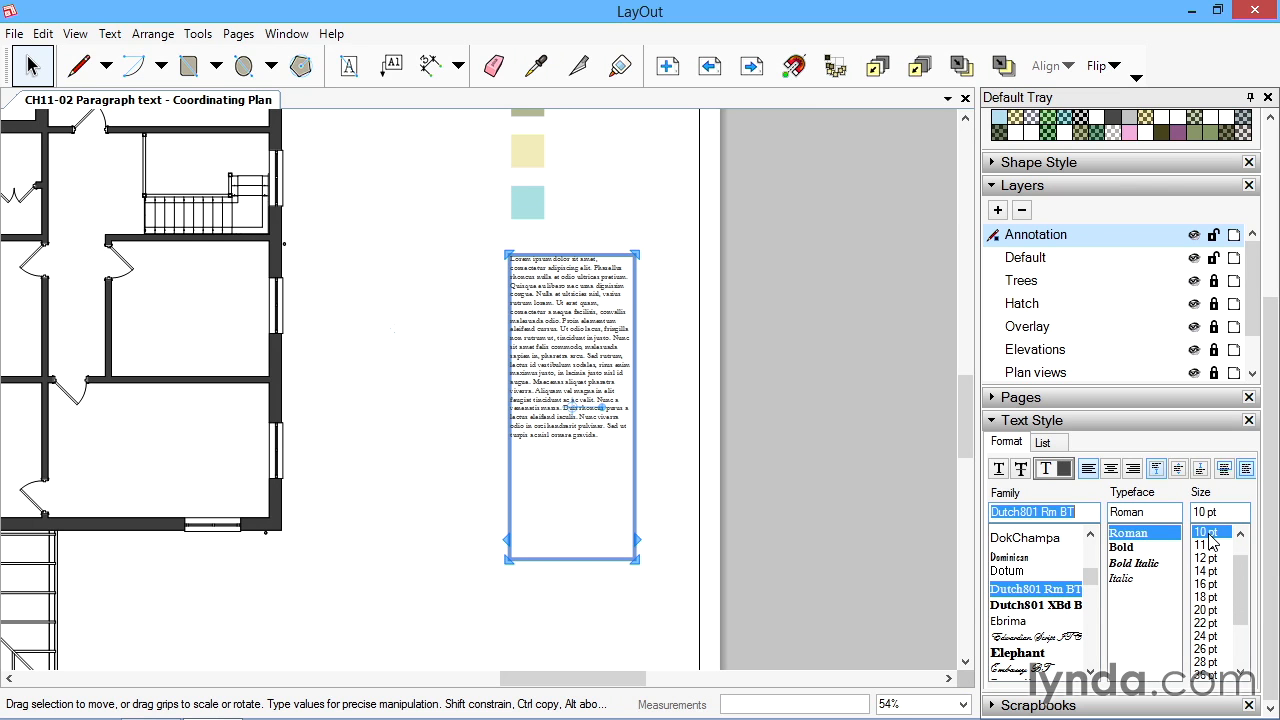
pyautogui.click(1206, 609)
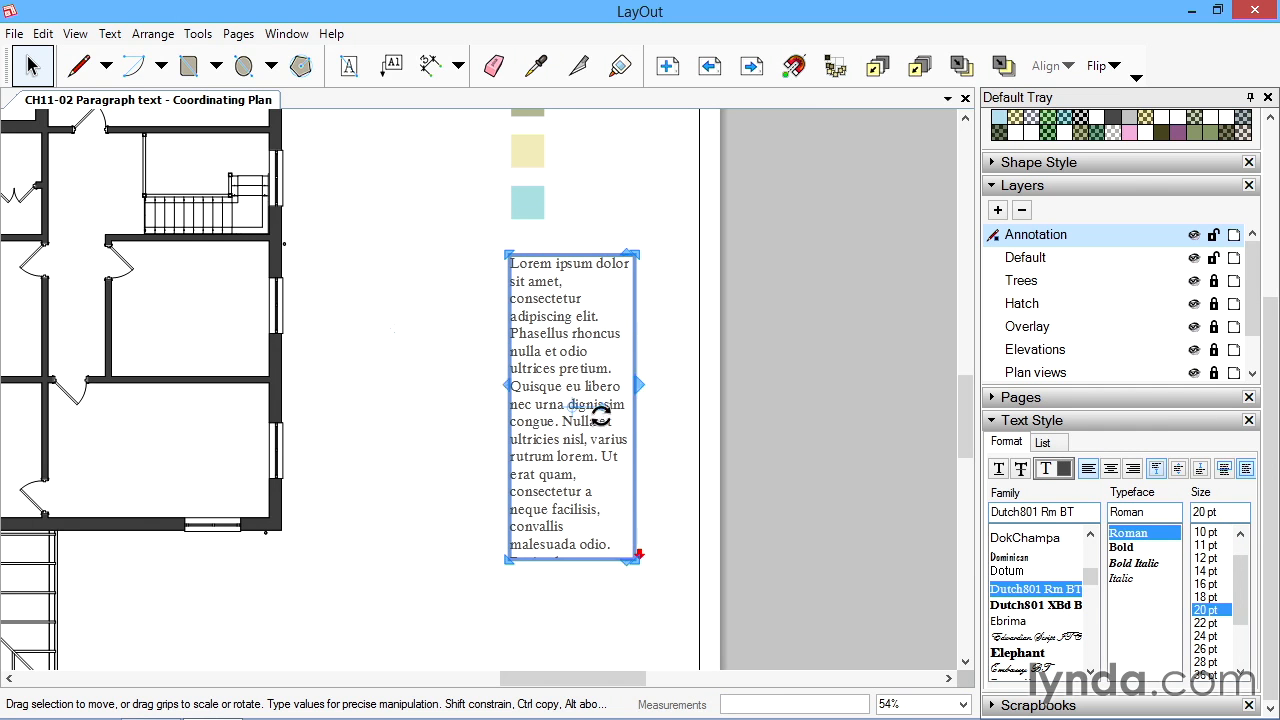
# Enlarge the paragraph text box by widening it on both sides and extending it downward
pyautogui.moveTo(513, 403); pyautogui.dragTo(432, 403)
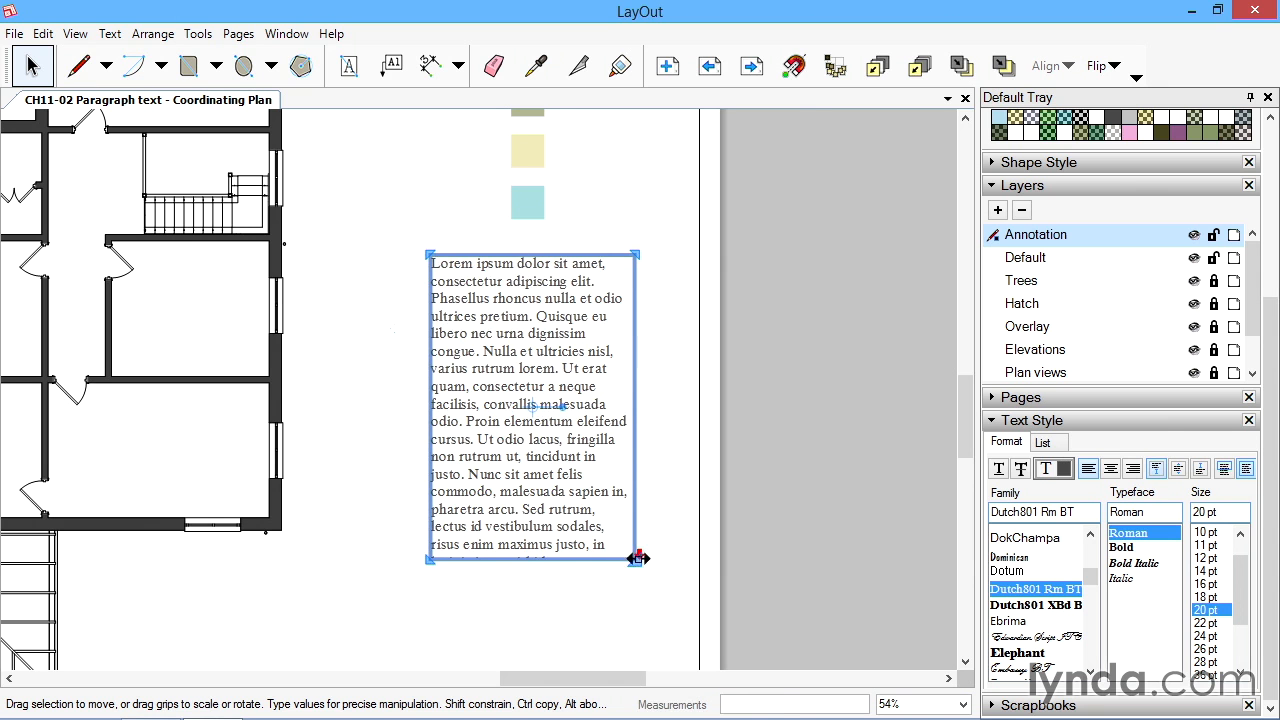
pyautogui.moveTo(638, 562); pyautogui.dragTo(667, 606)
pyautogui.click(730, 508)
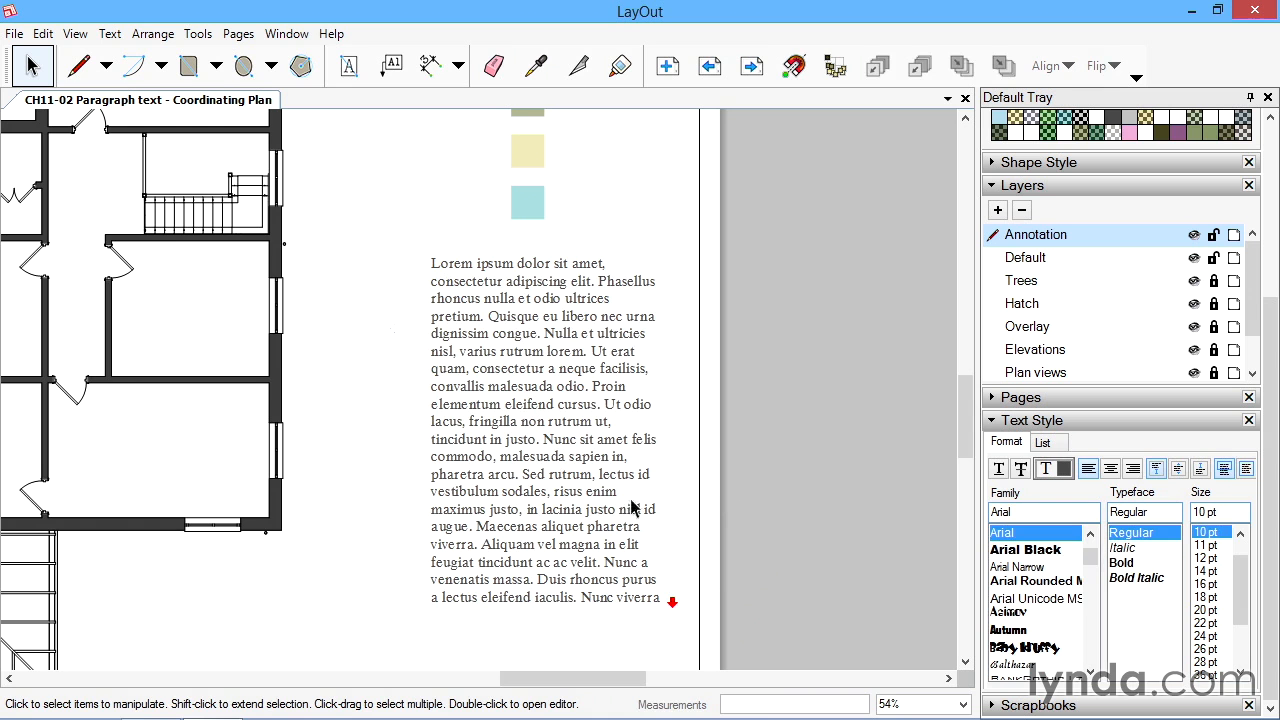
# Change only the words "non rutrum ut, tincidunt" in the paragraph to the Elephant font
pyautogui.click(560, 406)
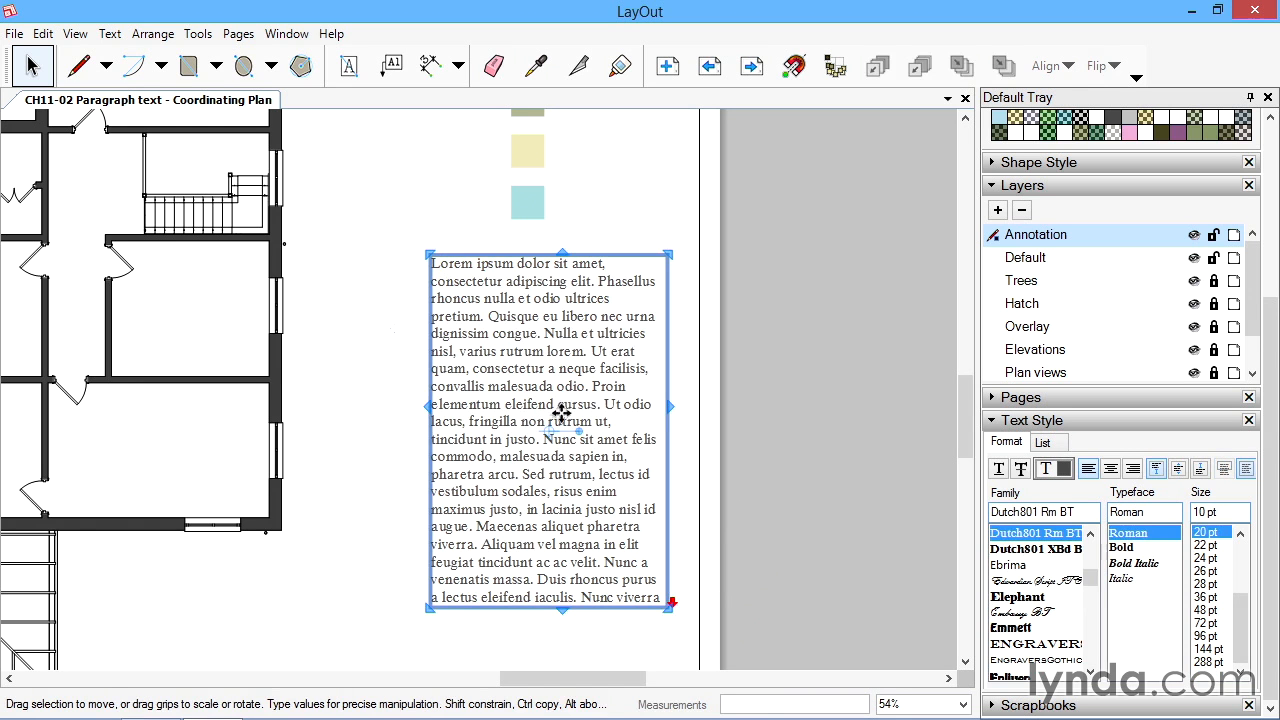
pyautogui.doubleClick(531, 400)
pyautogui.hotkey('ctrl', 'a')
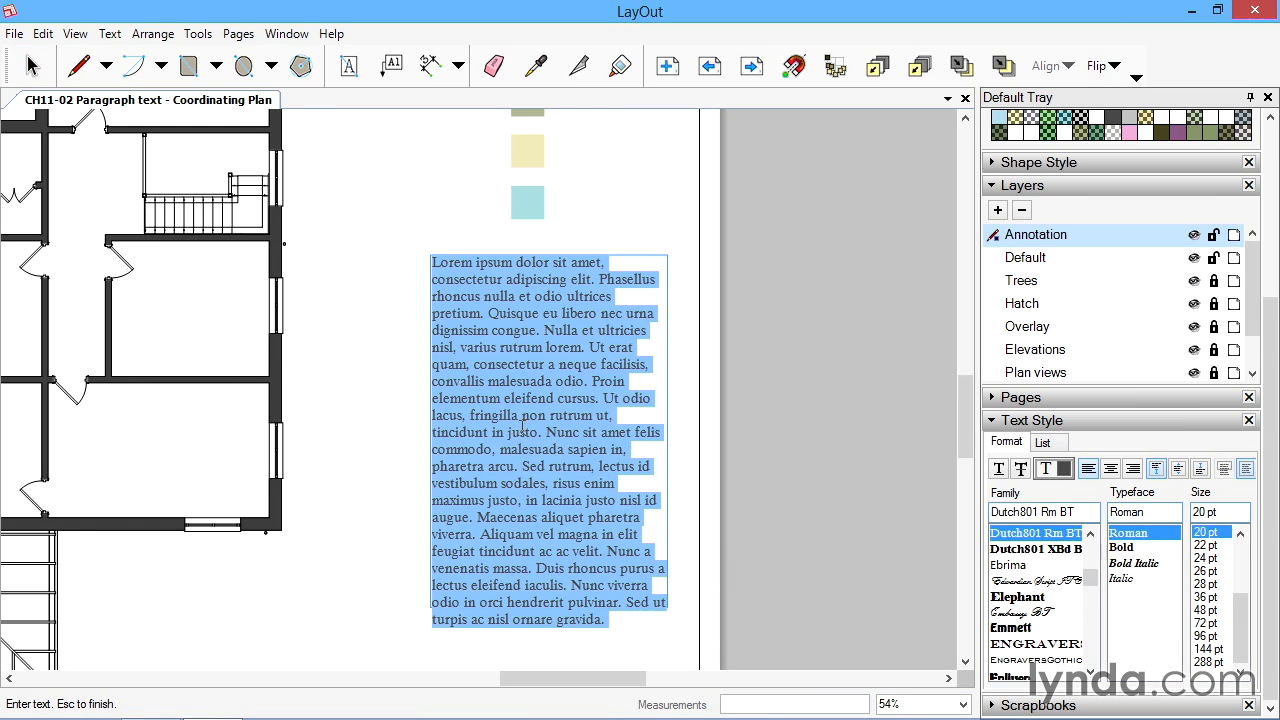
pyautogui.click(516, 414)
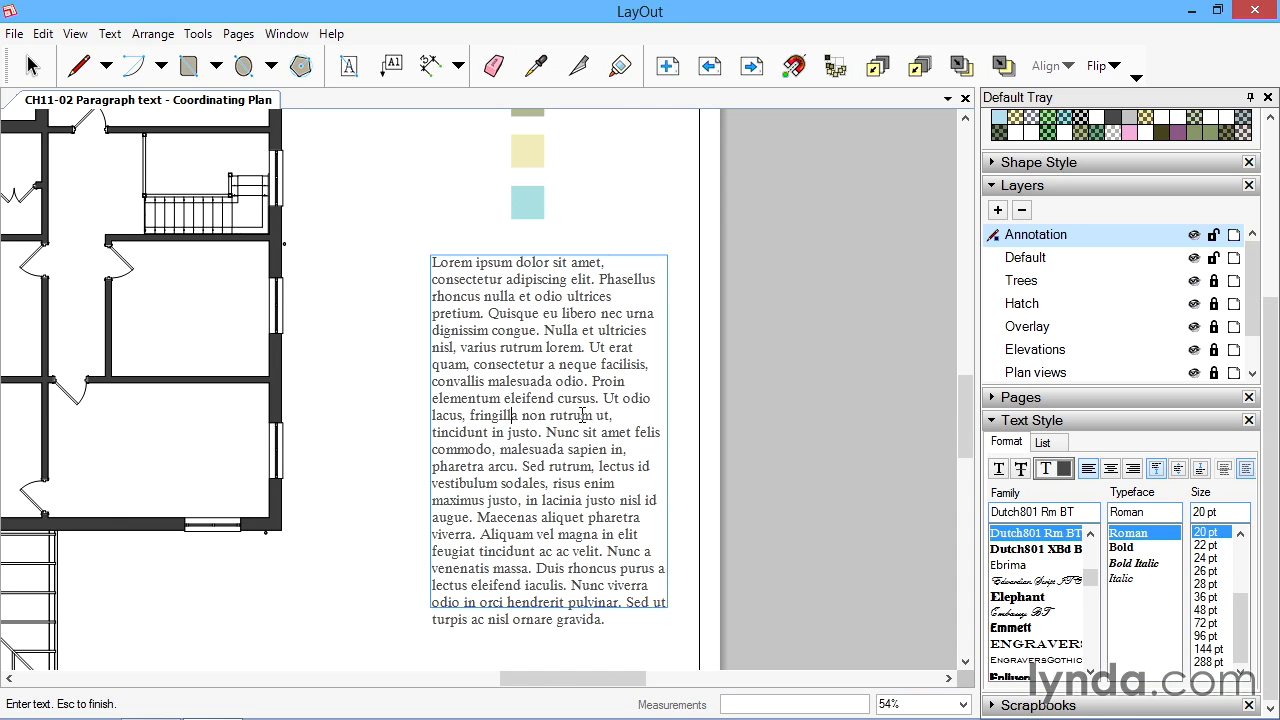
pyautogui.moveTo(568, 414); pyautogui.dragTo(620, 416)
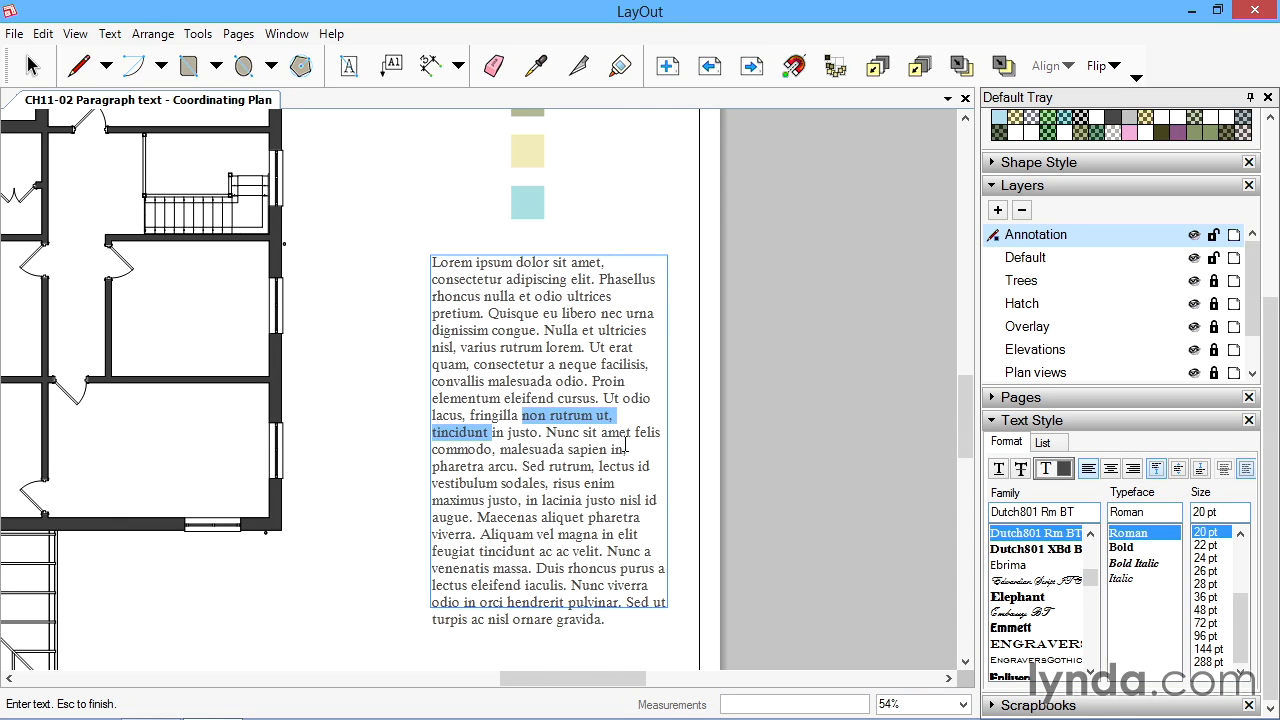
pyautogui.click(1016, 598)
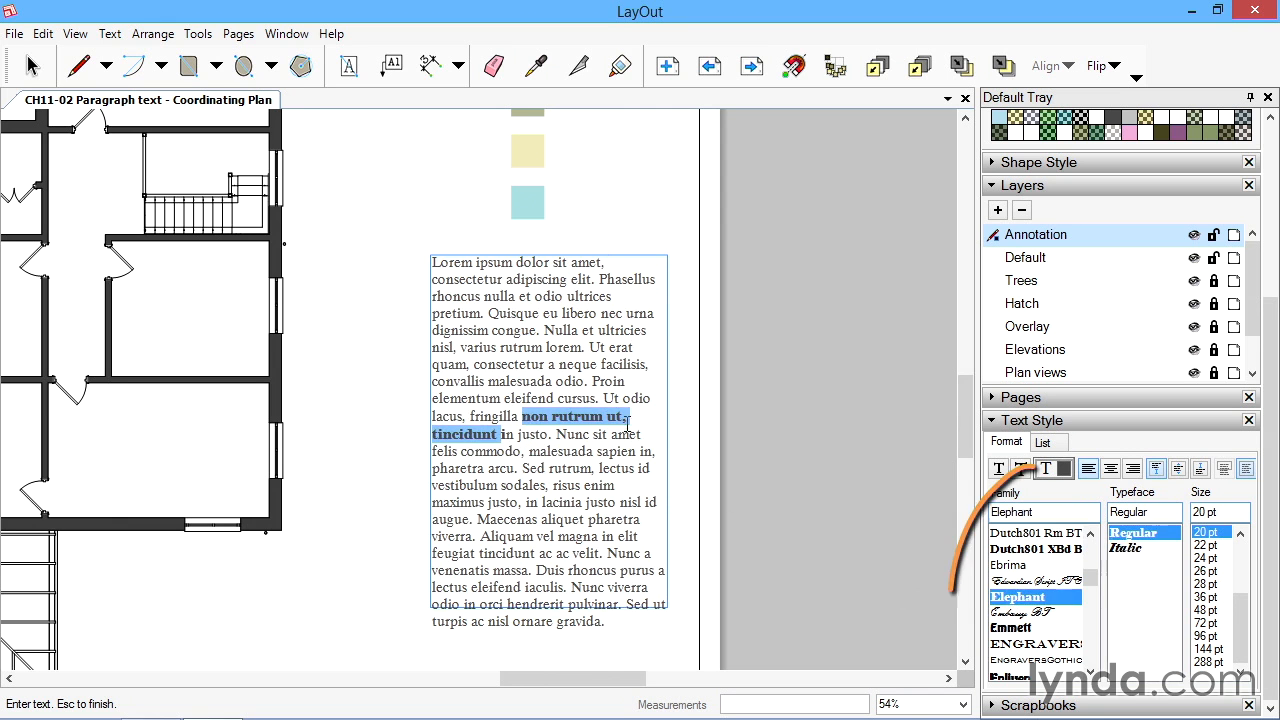
pyautogui.press('Escape')
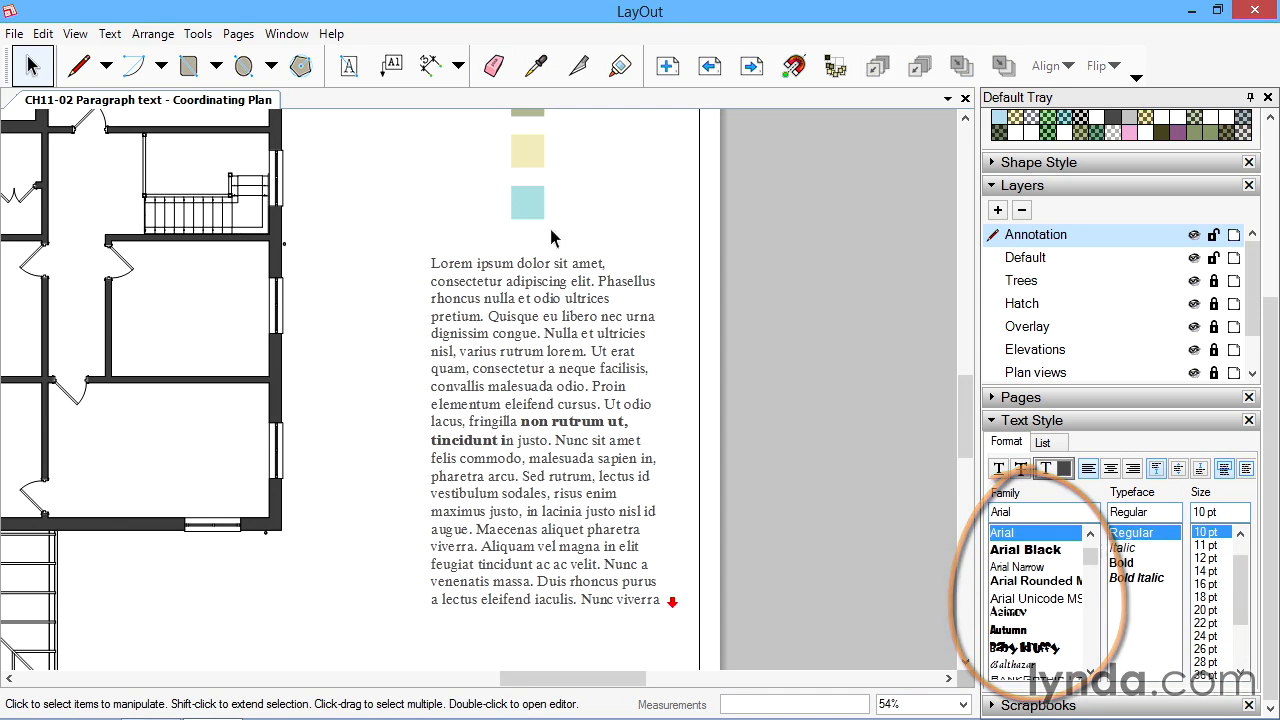
# Set the font of the whole paragraph text box to Dutch801 XBd BT and open its text colour setting
pyautogui.click(544, 279)
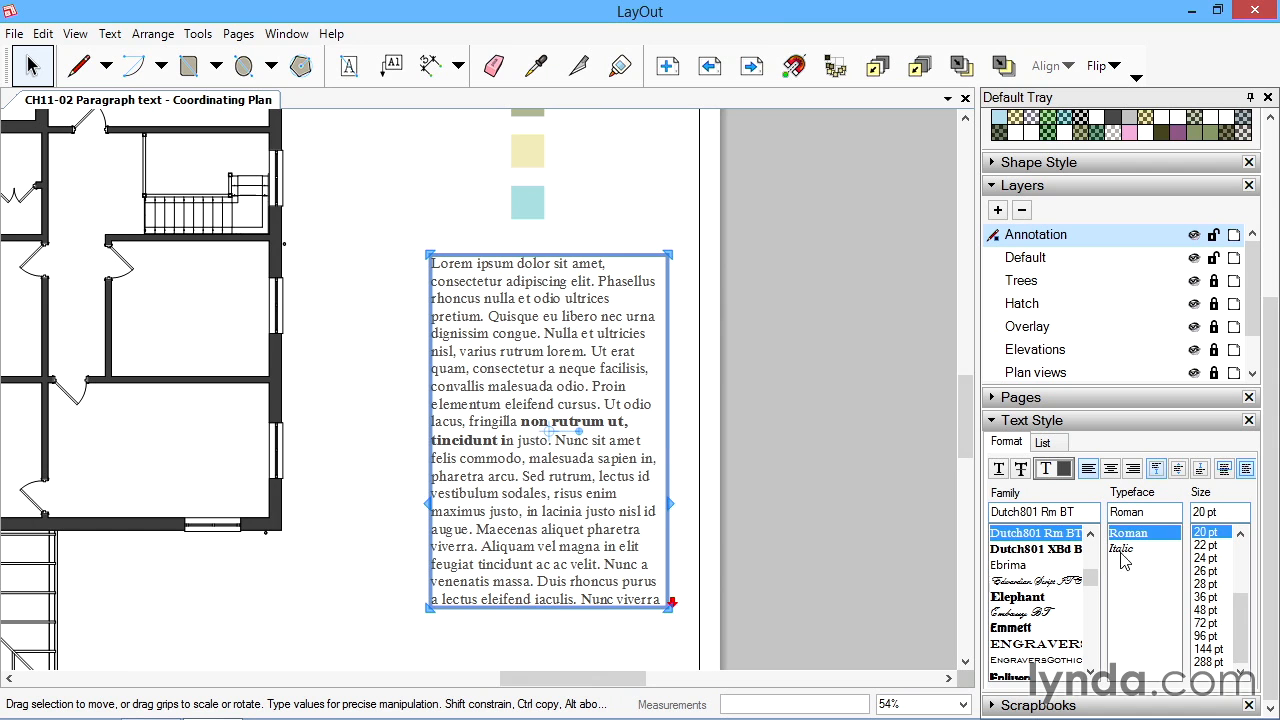
pyautogui.click(1020, 549)
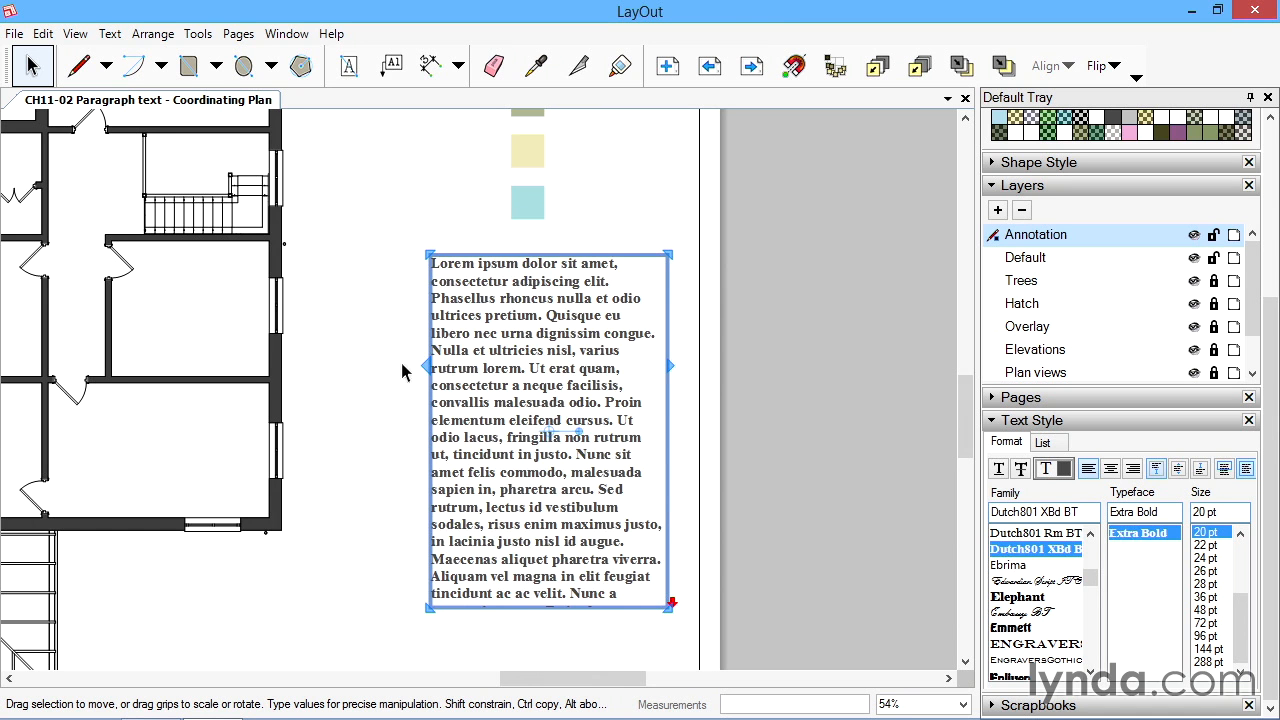
pyautogui.click(1045, 468)
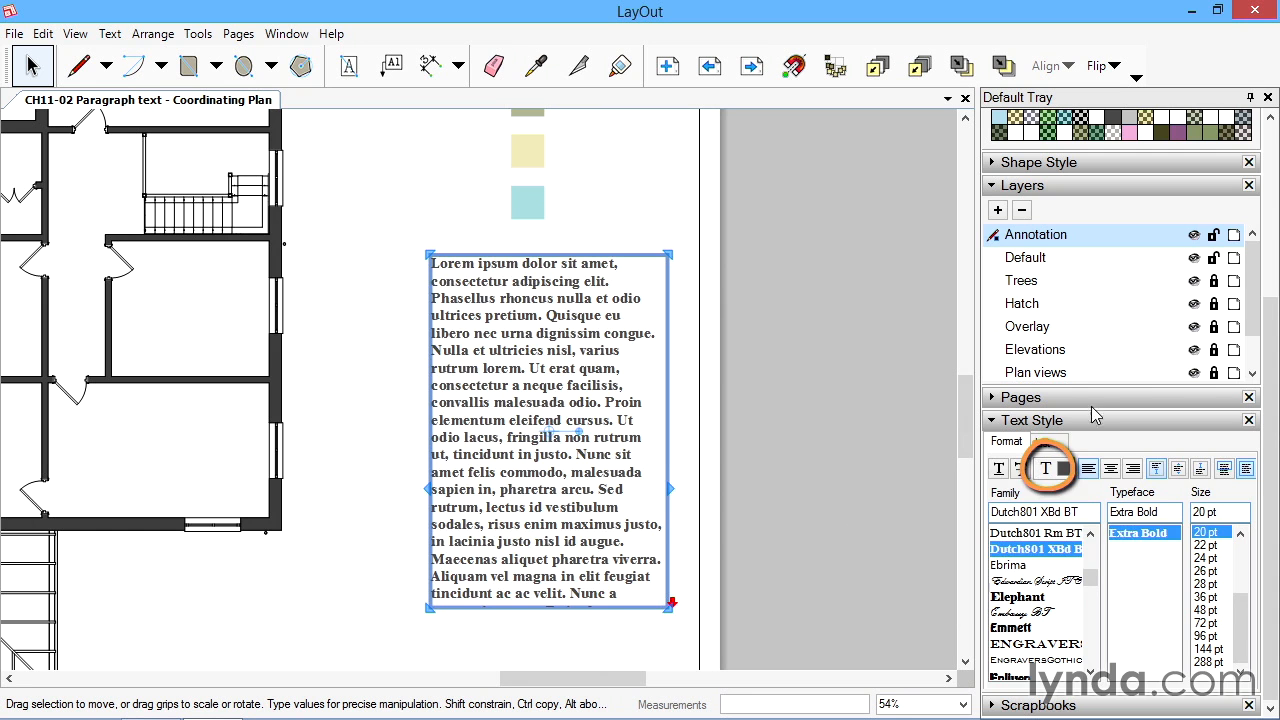
# Change the paragraph's text colour to red at 74% brightness and deselect the text box
pyautogui.click(1062, 468)
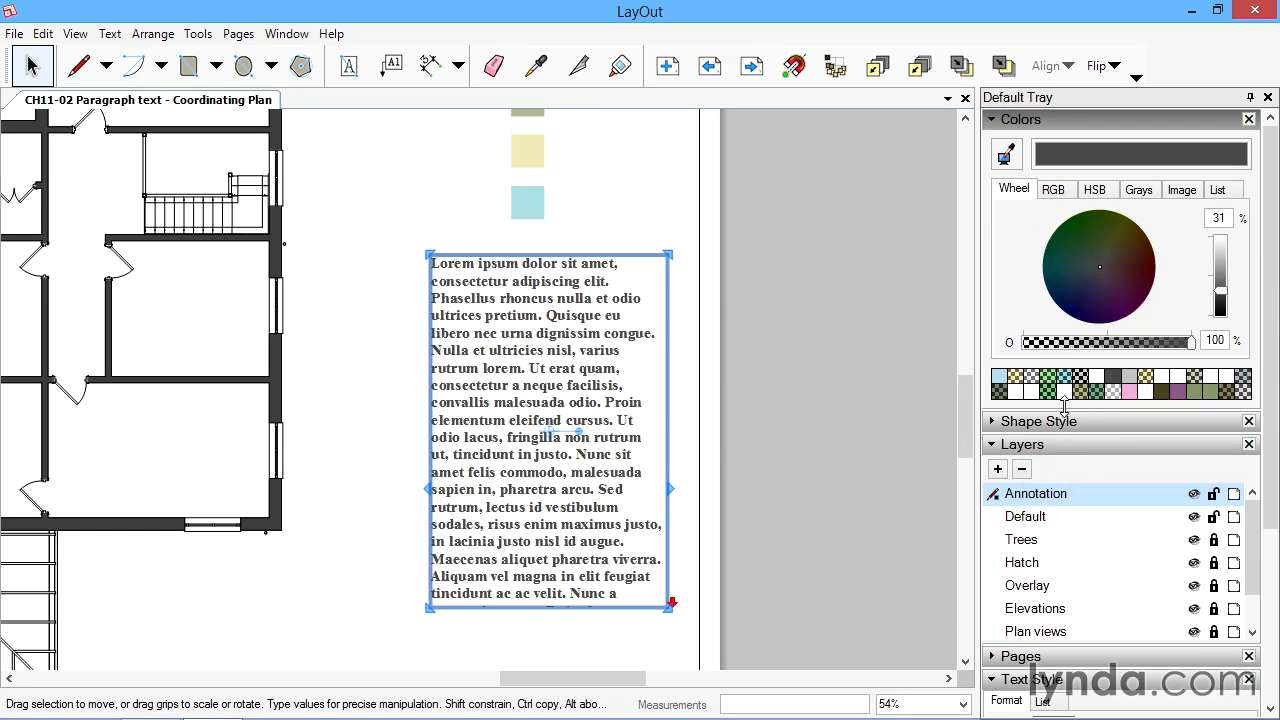
pyautogui.click(1060, 252)
pyautogui.click(1150, 264)
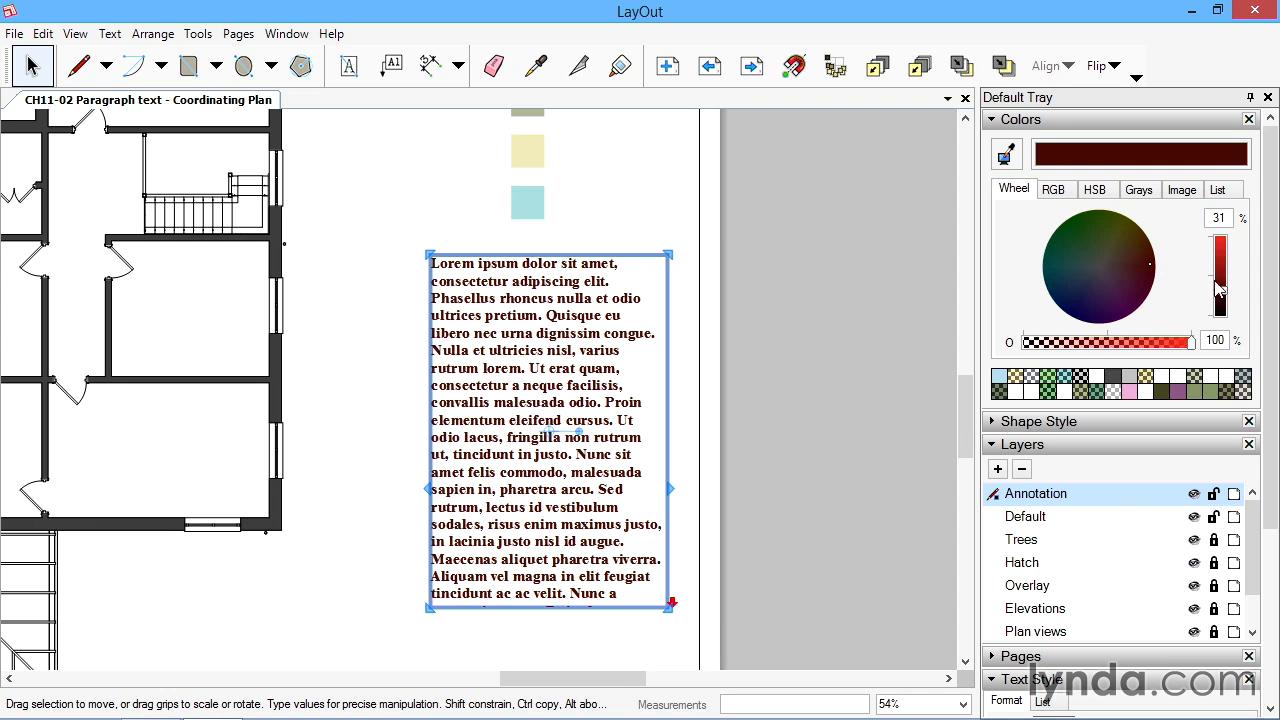
pyautogui.moveTo(1226, 295); pyautogui.dragTo(1221, 258)
pyautogui.click(671, 214)
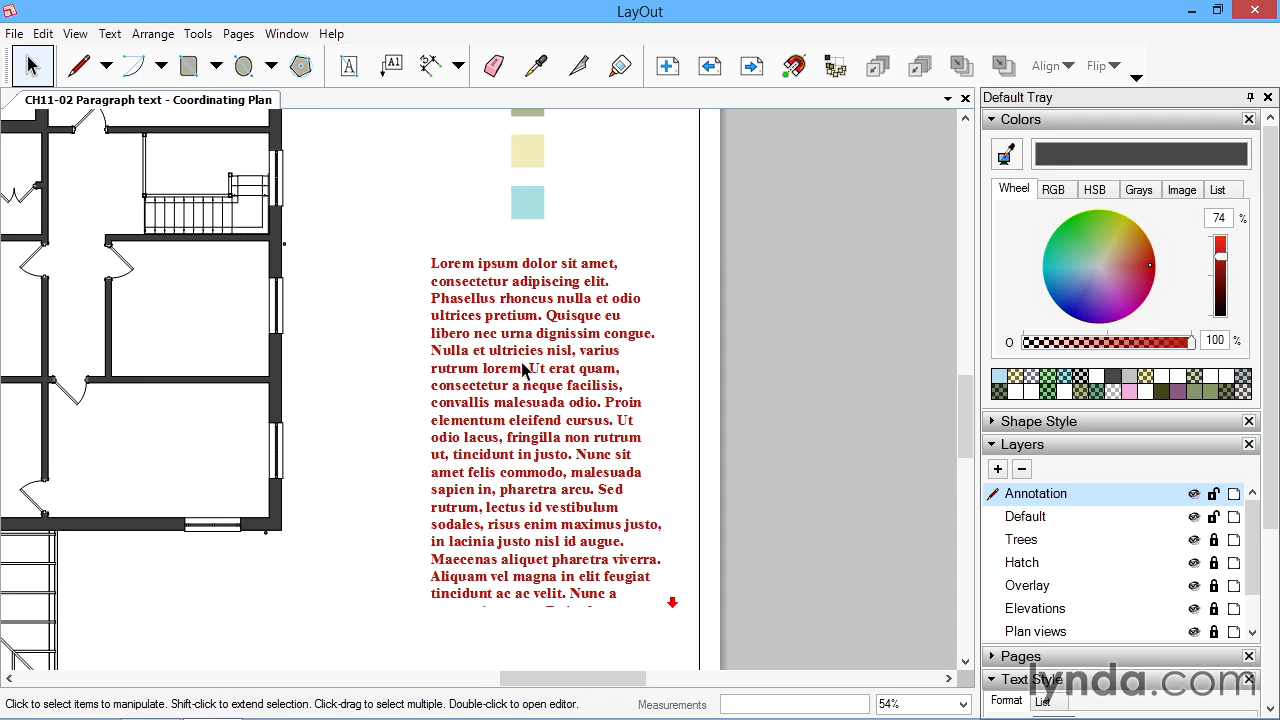
# Place an unbounded text reading "Elevation" in 20 pt Arial below the front elevation of the house
pyautogui.scroll(-4, 522, 366)
pyautogui.moveTo(526, 371); pyautogui.dragTo(820, 476, button='middle')
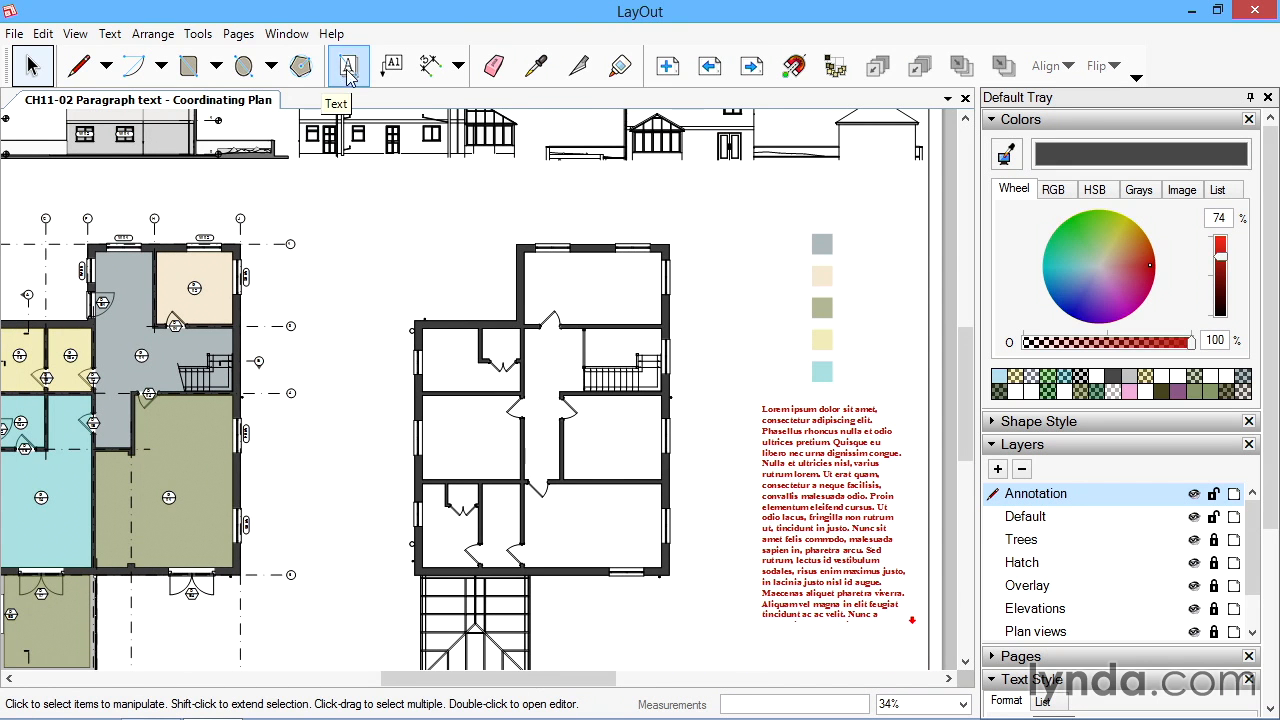
pyautogui.moveTo(449, 263); pyautogui.dragTo(595, 257, button='middle')
pyautogui.scroll(2, 215, 250)
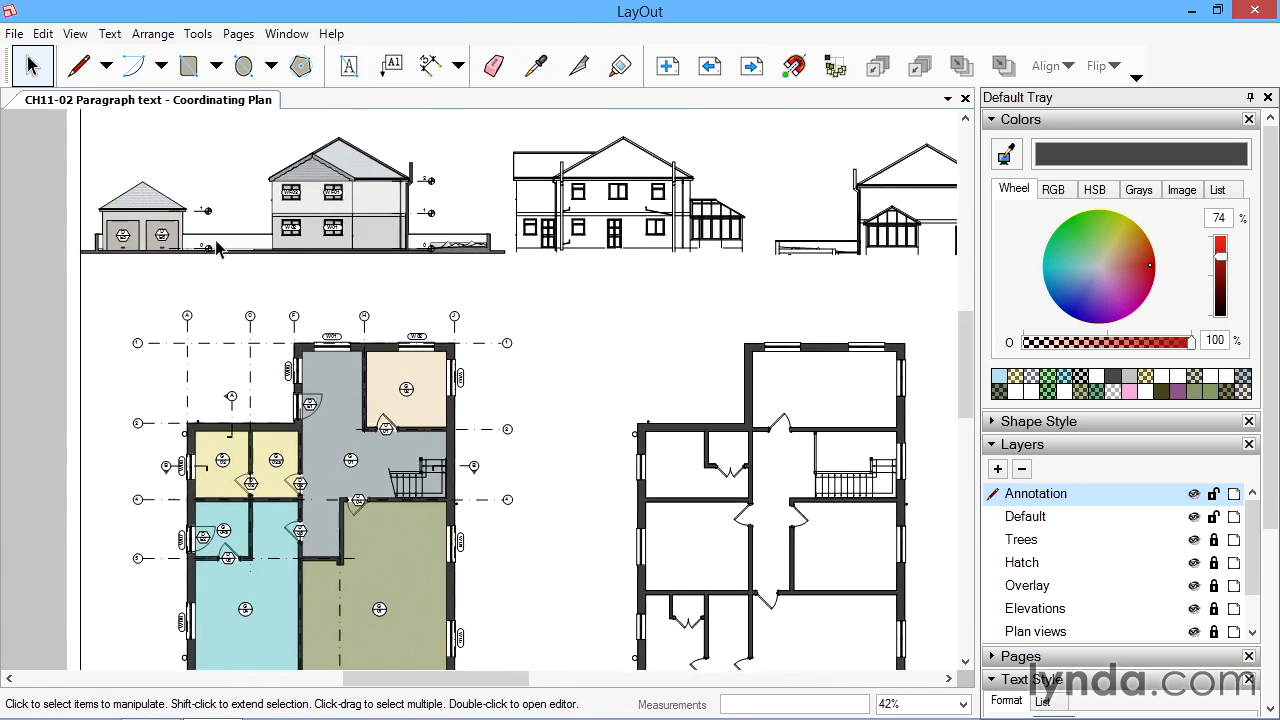
pyautogui.scroll(4, 245, 244)
pyautogui.moveTo(342, 303); pyautogui.dragTo(562, 371, button='middle')
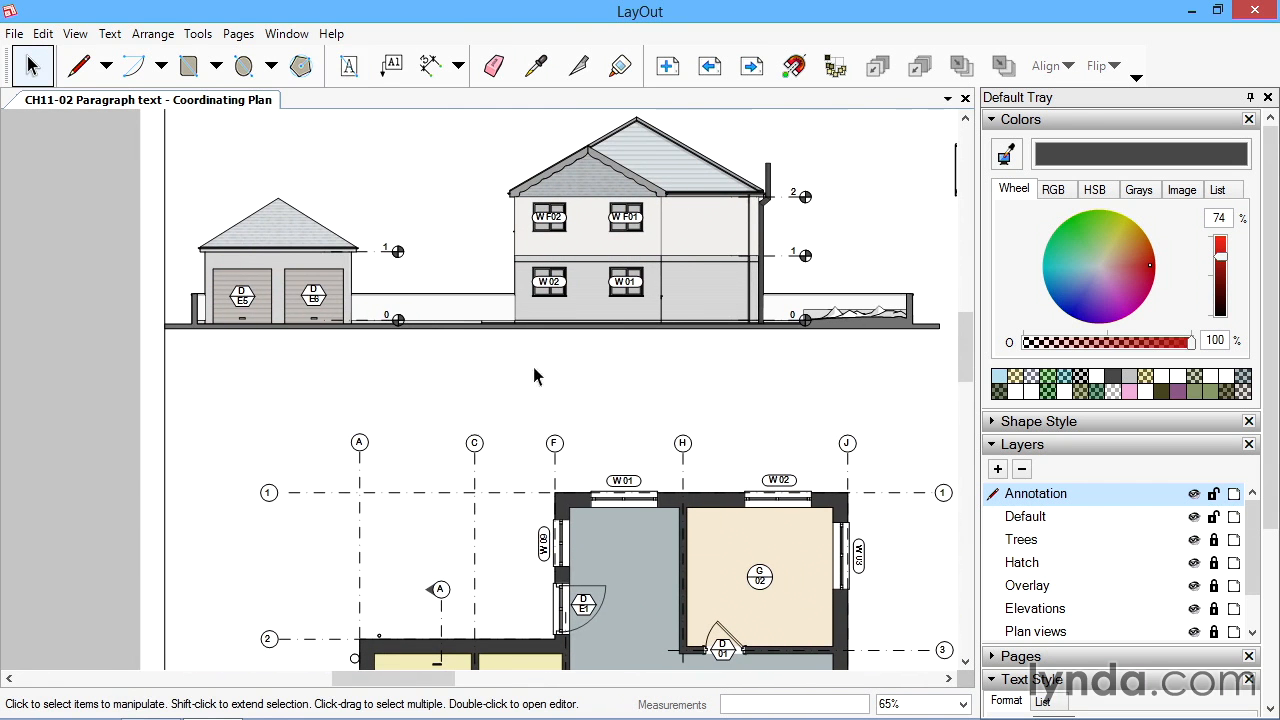
pyautogui.click(349, 68)
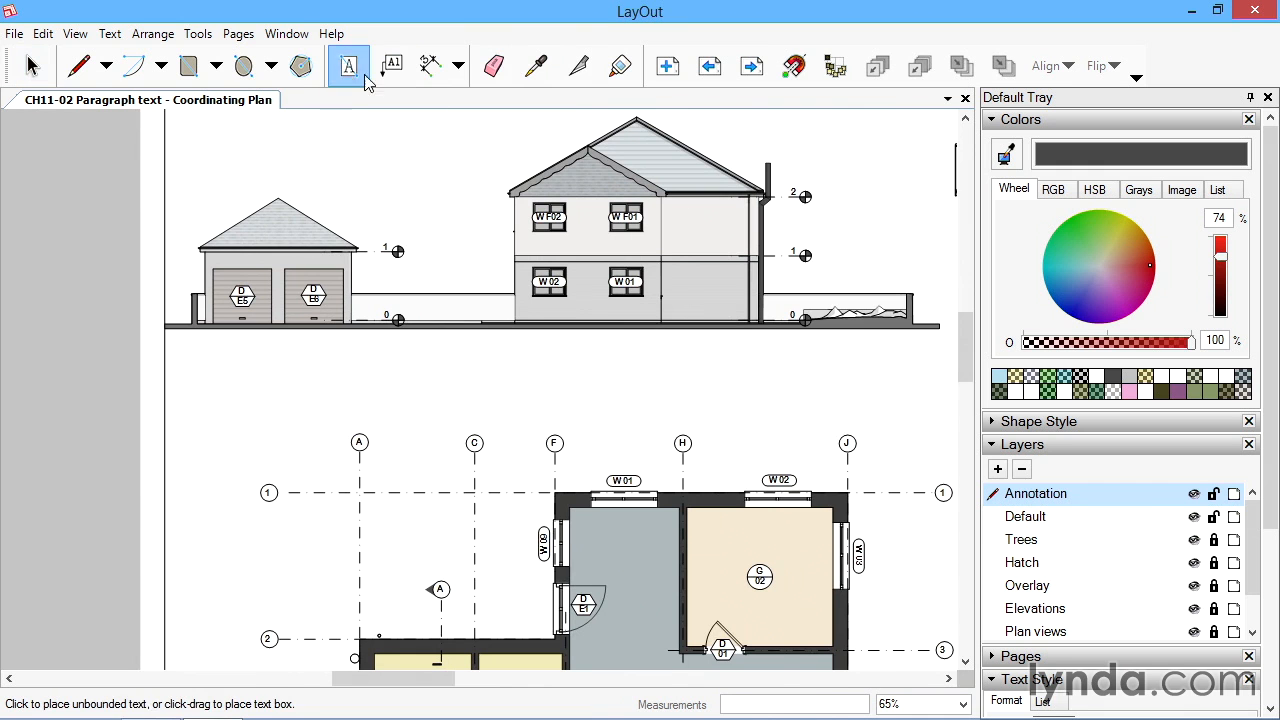
pyautogui.click(516, 367)
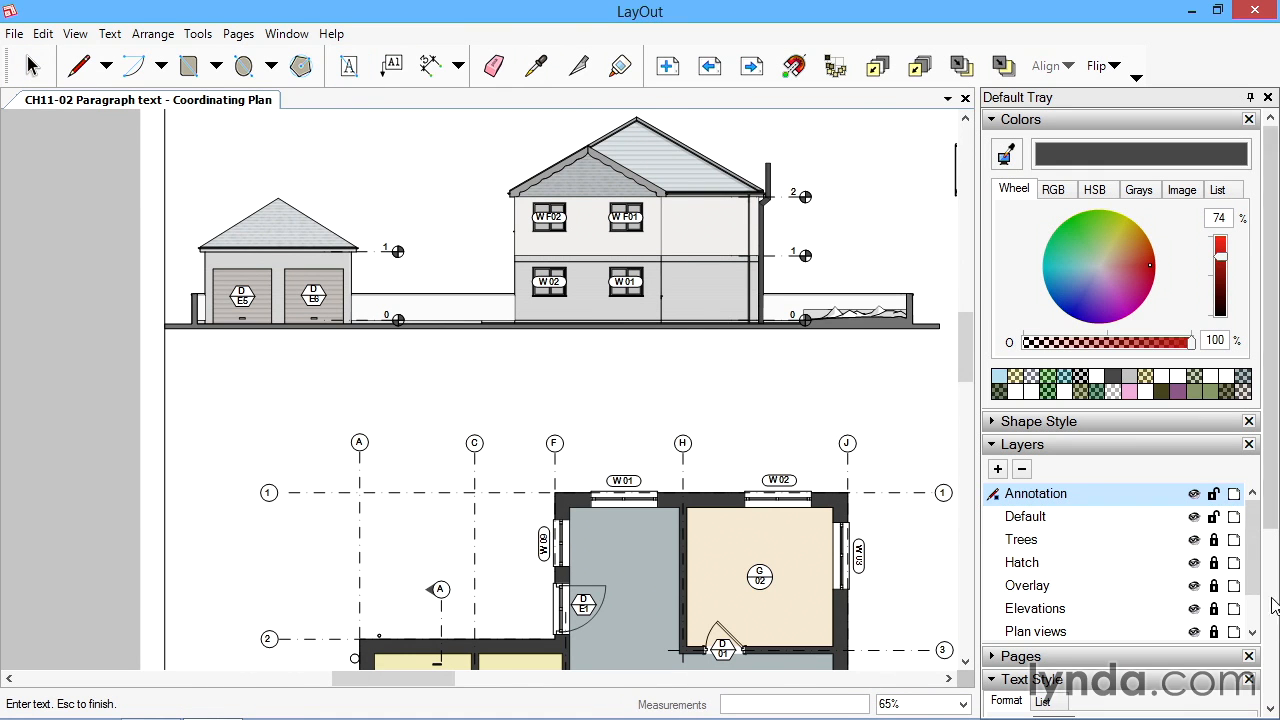
pyautogui.scroll(-5, 1268, 626)
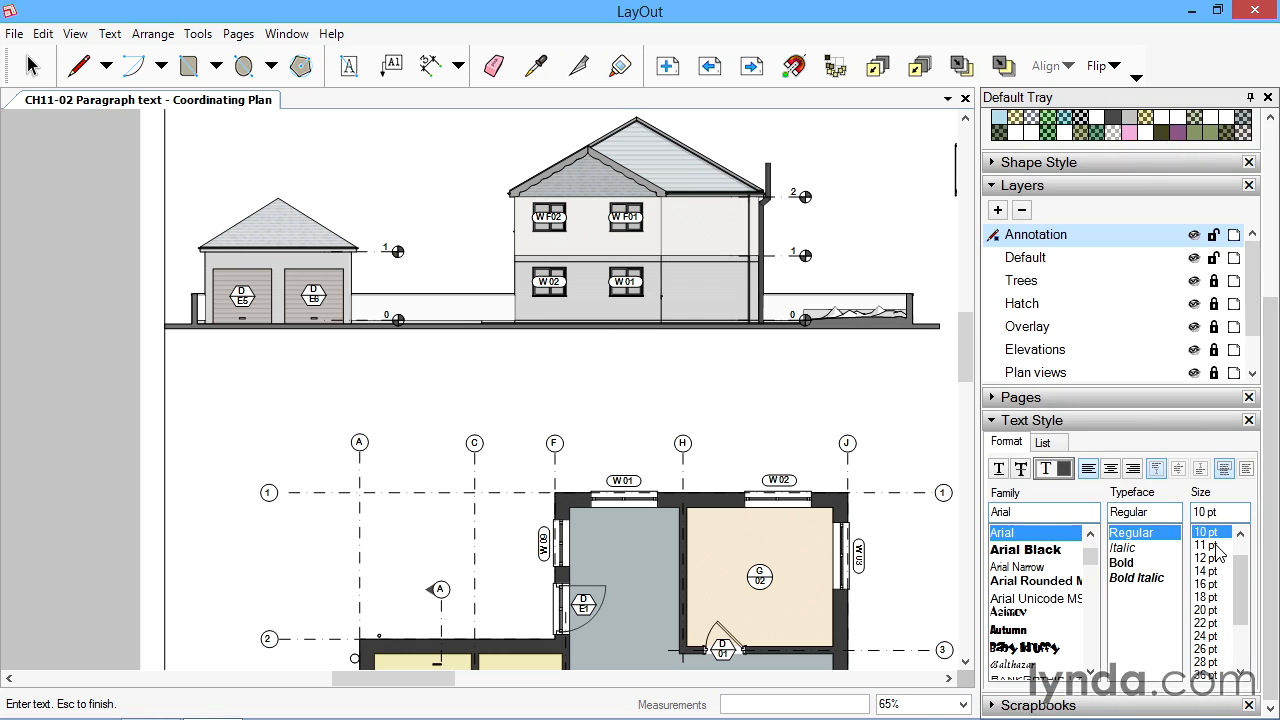
pyautogui.click(1206, 610)
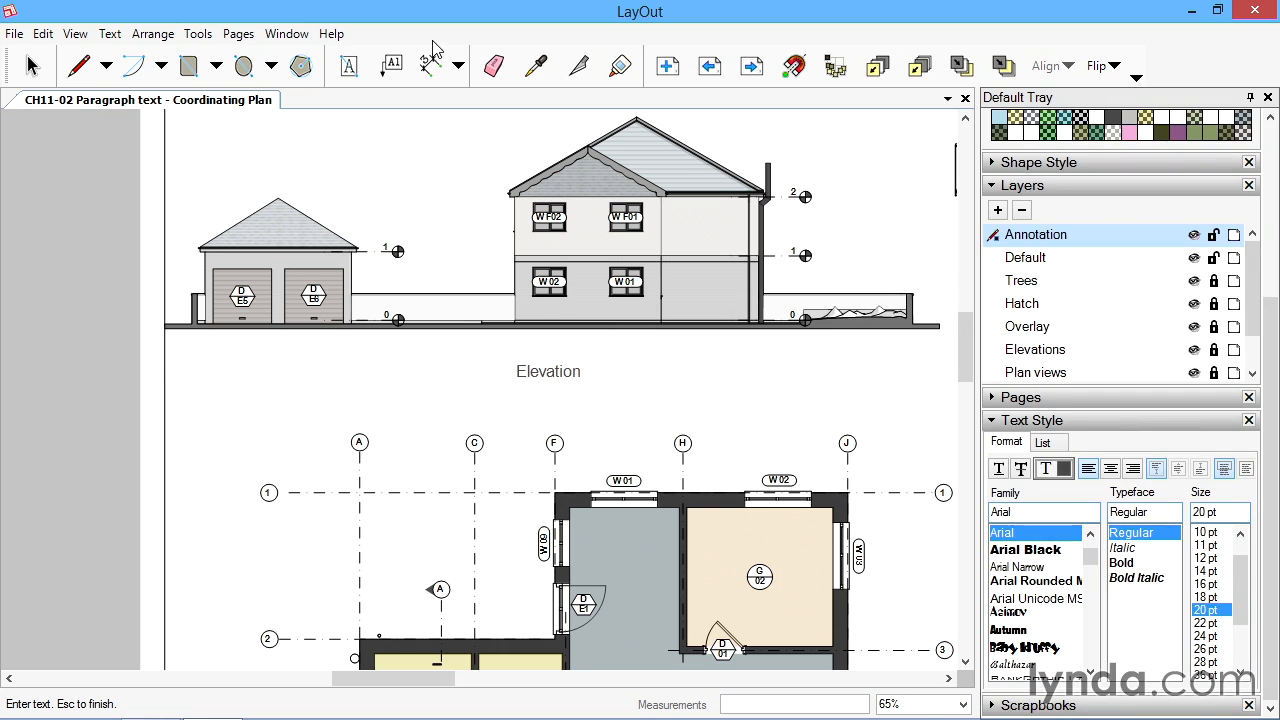
# Widen the "Elevation" text box and move it up close beneath the front elevation's ground line
pyautogui.click(30, 66)
pyautogui.moveTo(546, 373); pyautogui.dragTo(710, 367)
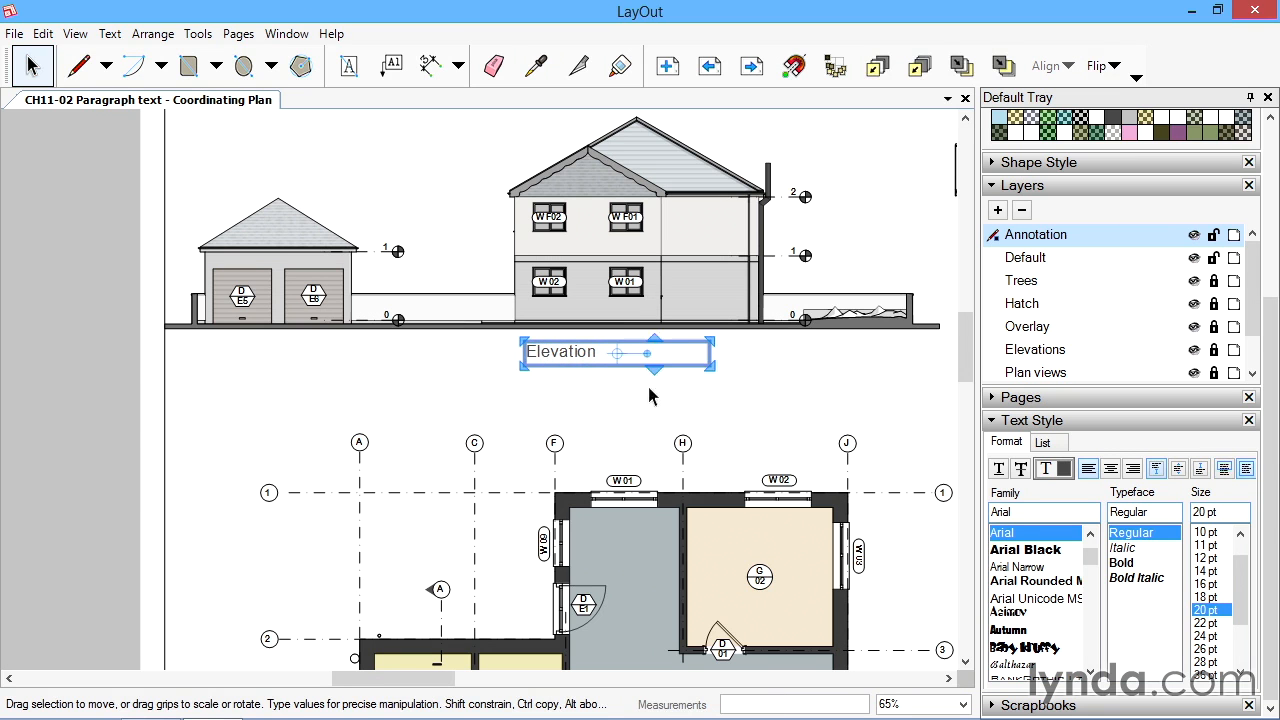
# Try the Bold Italic and Bold typefaces on the "Elevation" title and return it to Regular
pyautogui.click(1125, 577)
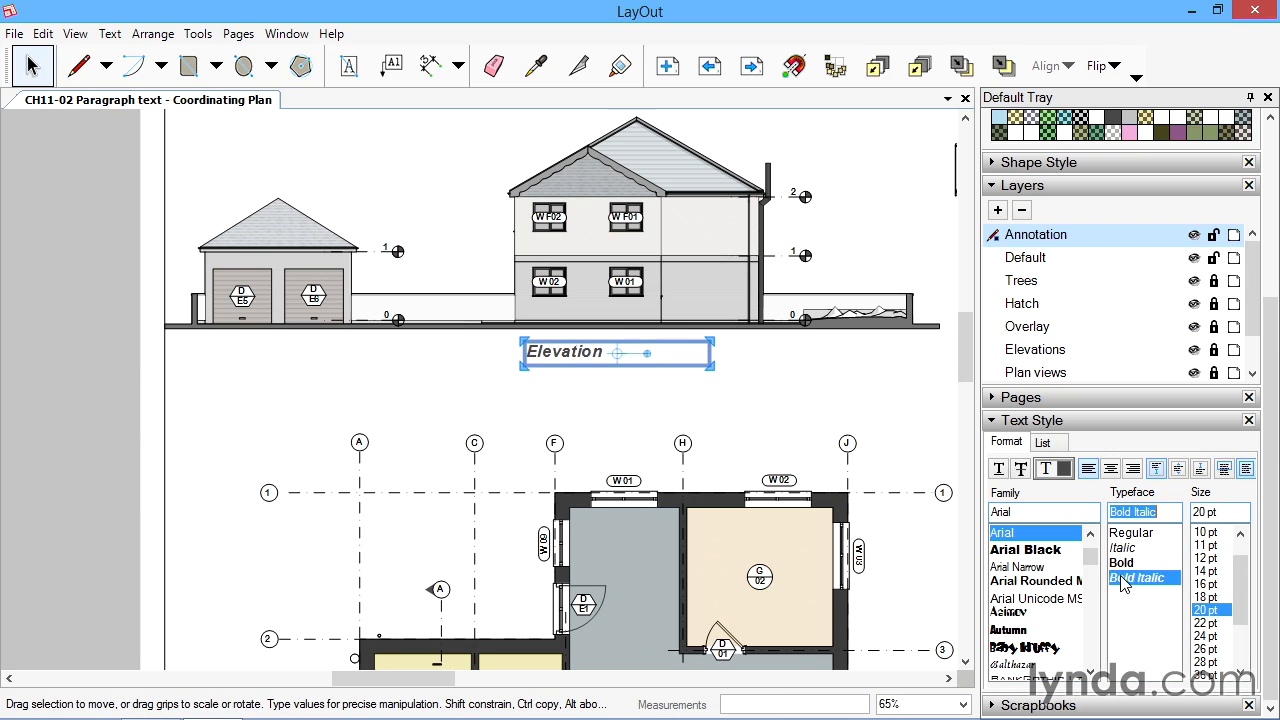
pyautogui.click(1124, 561)
pyautogui.click(1130, 532)
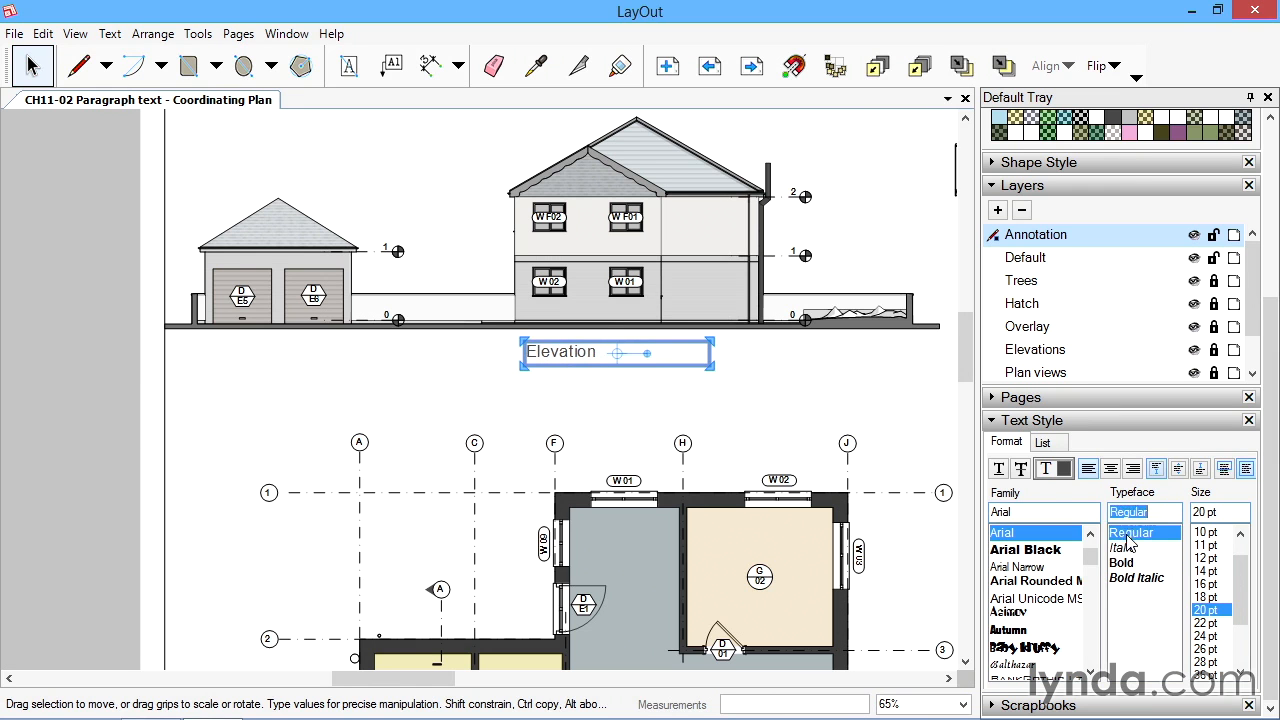
pyautogui.click(759, 396)
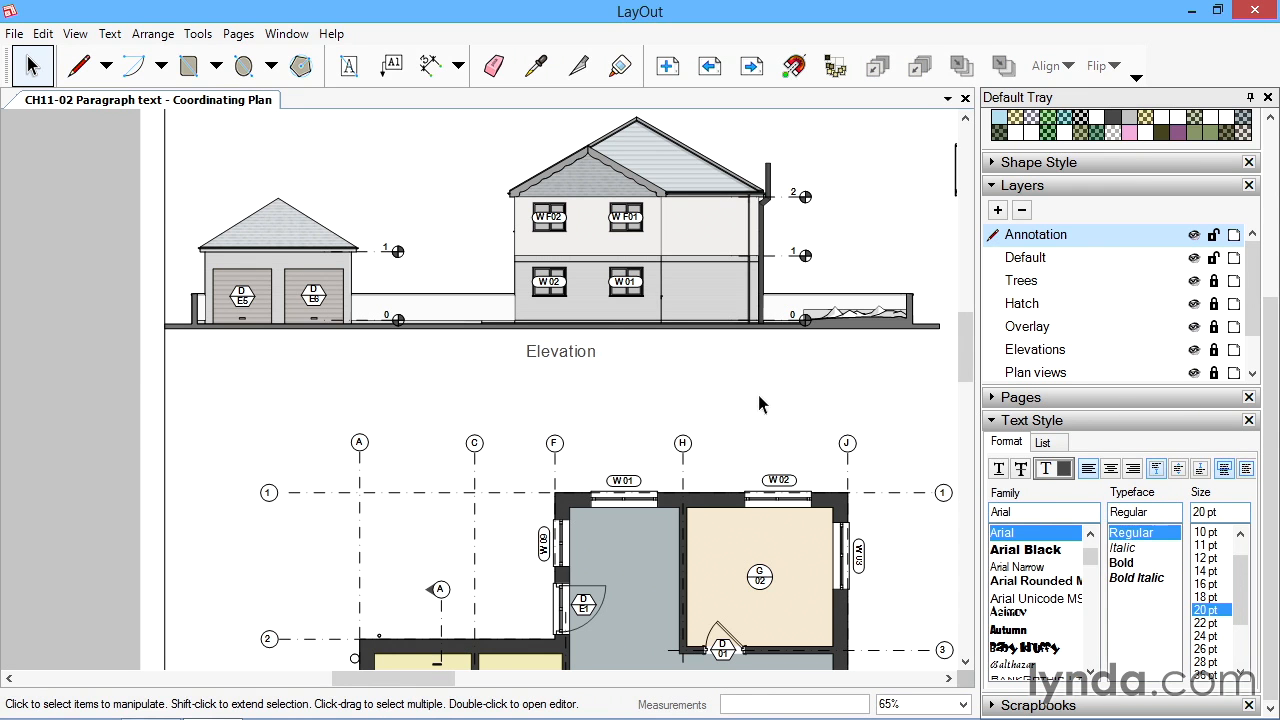
# Select the red paragraph text box and open the document's auto-text settings to review the existing tags
pyautogui.click(110, 33)
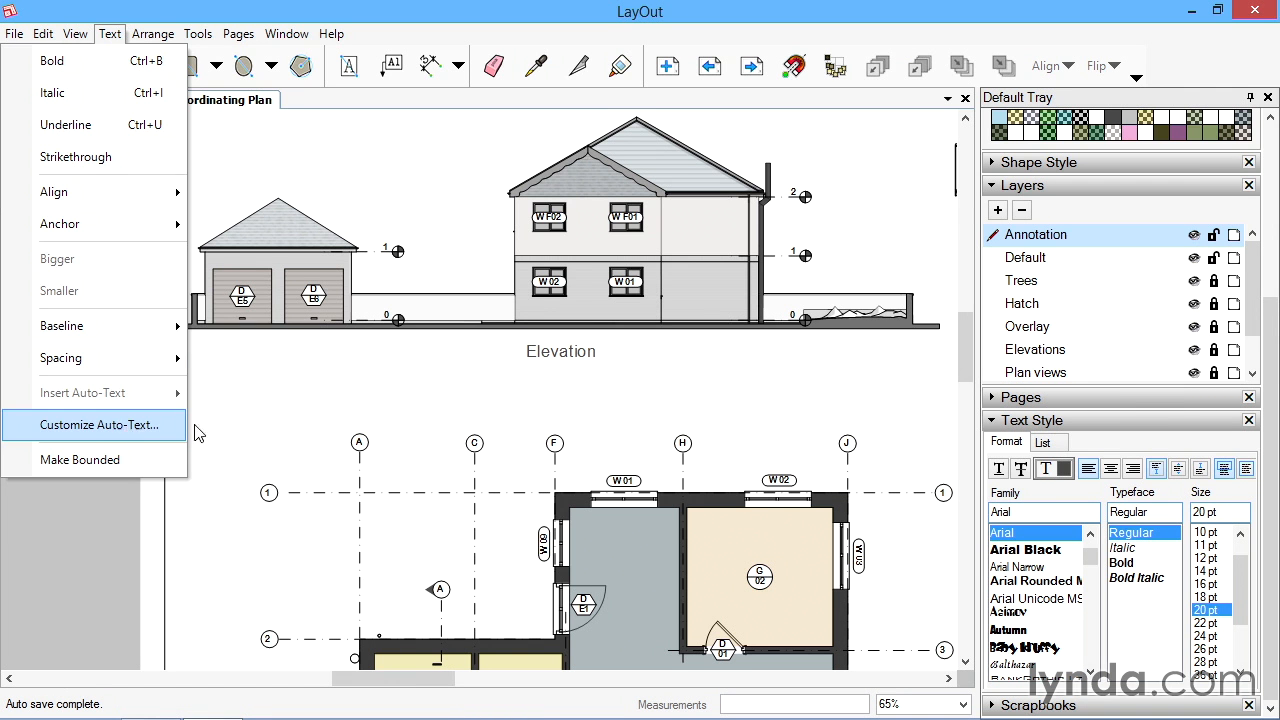
pyautogui.click(503, 395)
pyautogui.moveTo(851, 400); pyautogui.dragTo(347, 358, button='middle')
pyautogui.scroll(-7, 347, 358)
pyautogui.moveTo(656, 441); pyautogui.dragTo(628, 327, button='middle')
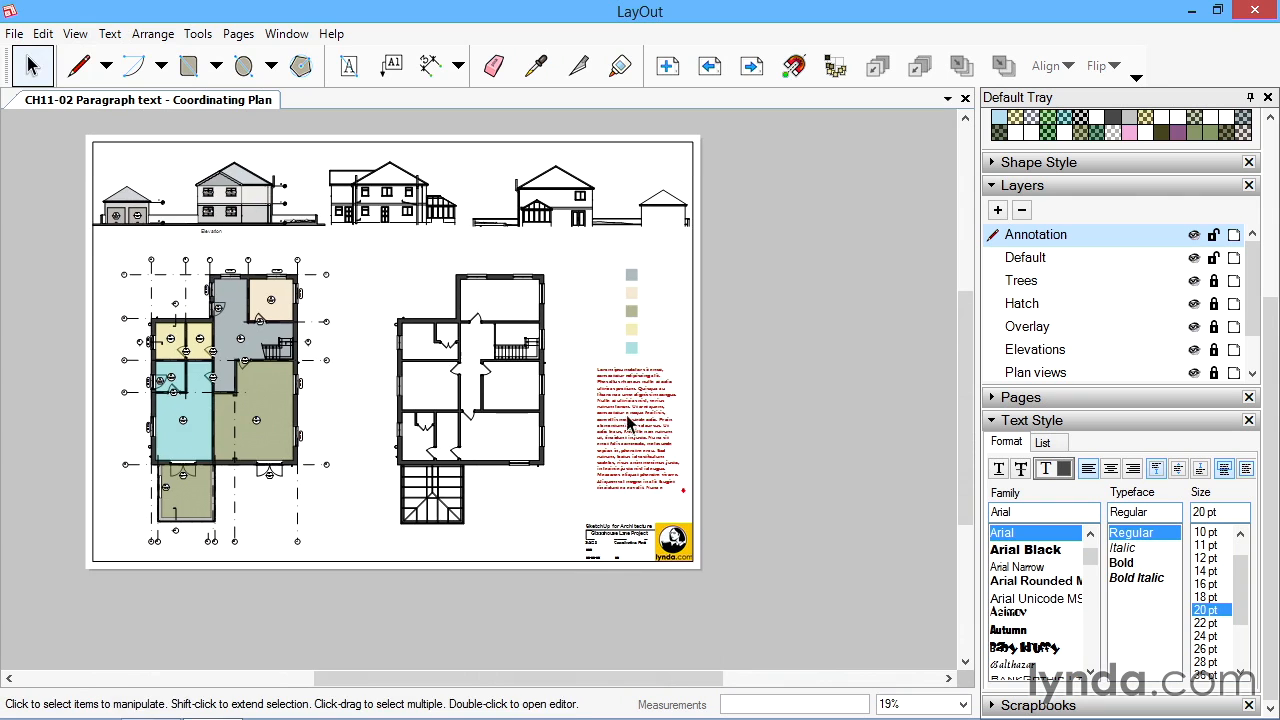
pyautogui.click(632, 410)
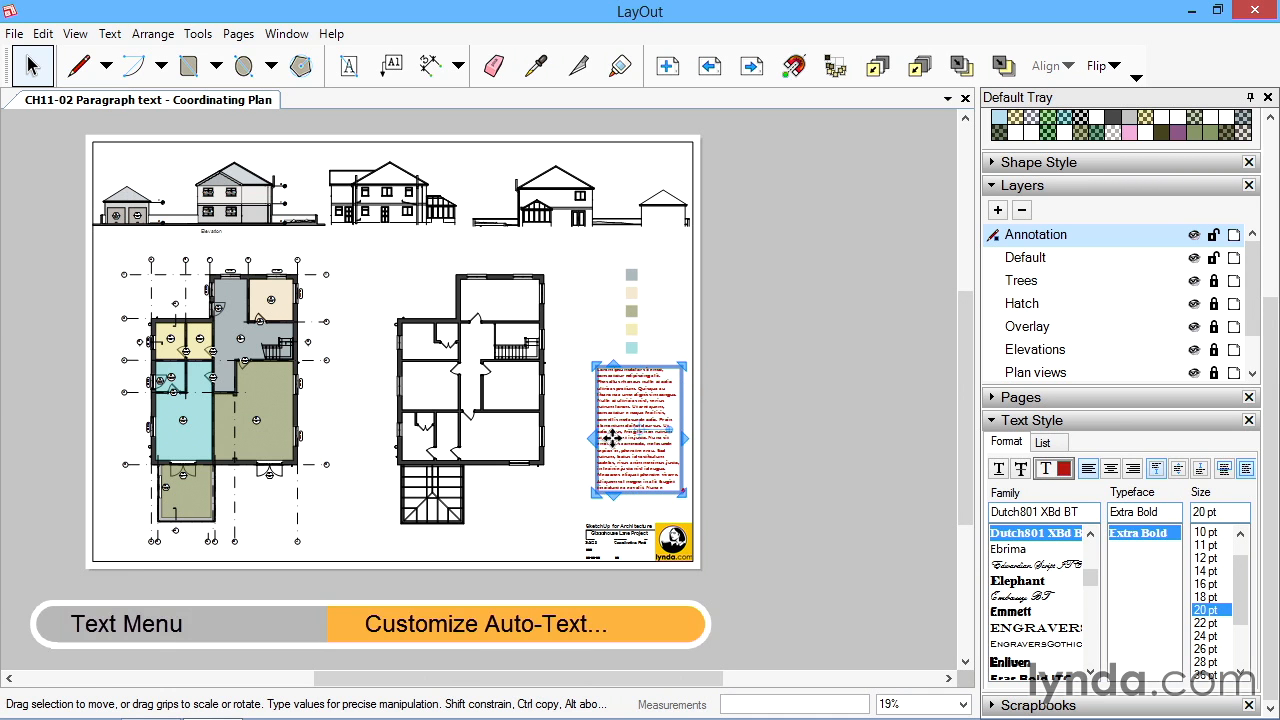
pyautogui.click(110, 34)
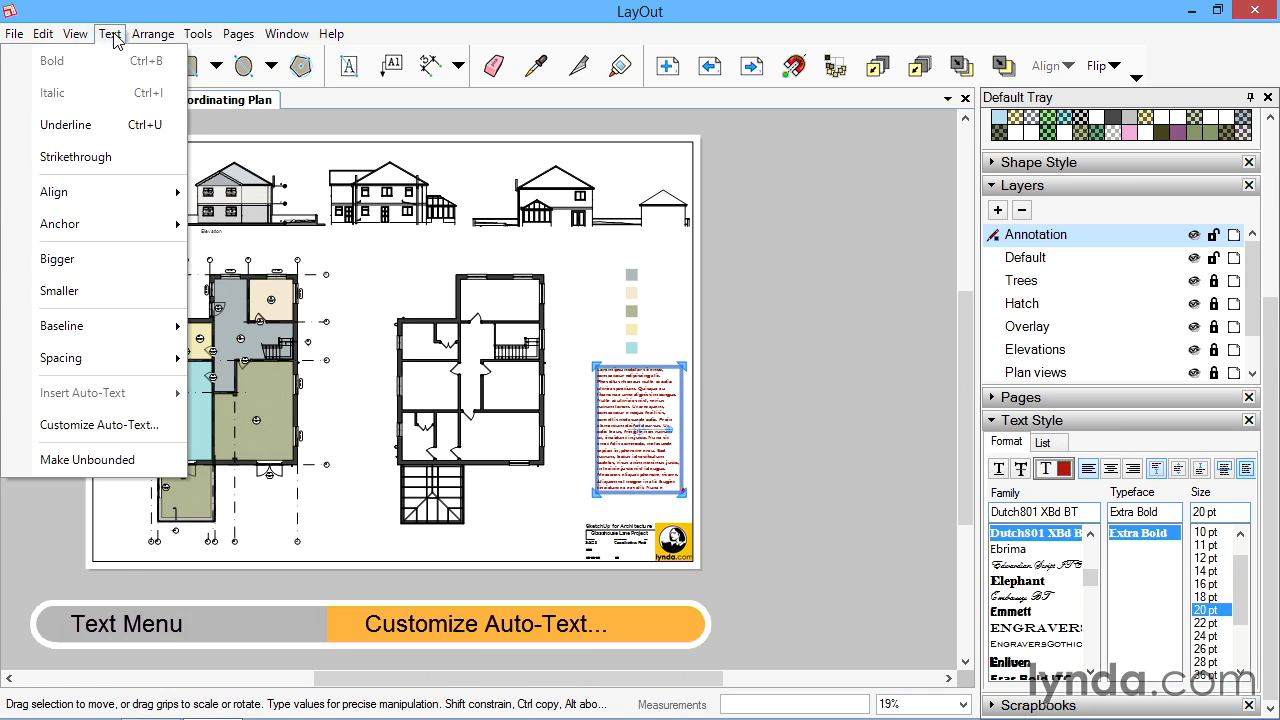
pyautogui.click(55, 427)
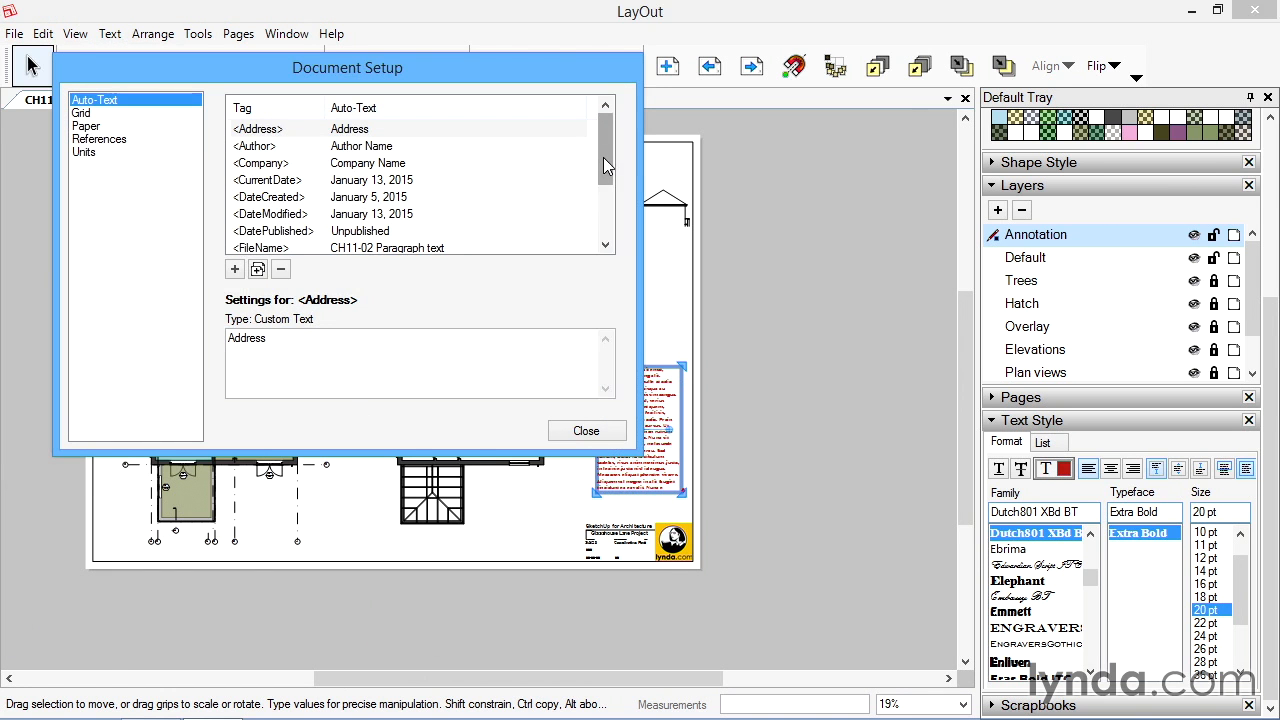
pyautogui.moveTo(603, 171); pyautogui.dragTo(603, 221)
# Add a new custom text auto-text tag named <disclaimer>
pyautogui.click(234, 269)
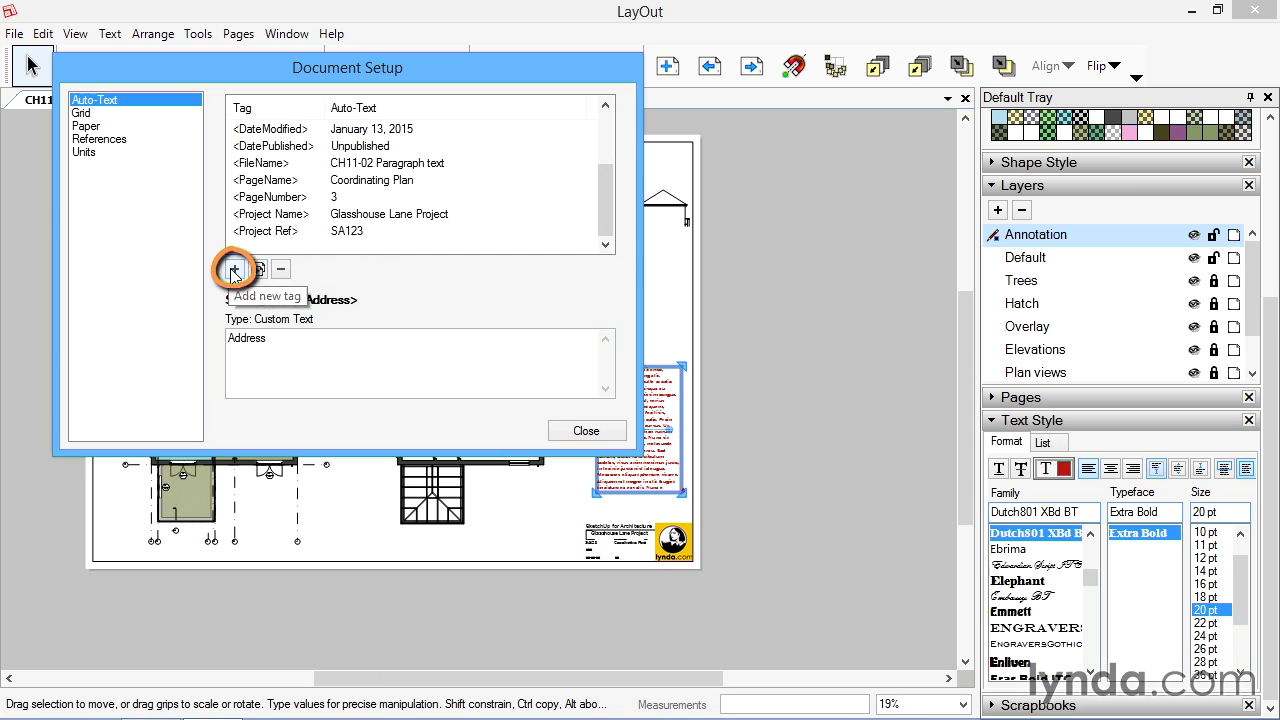
pyautogui.click(300, 274)
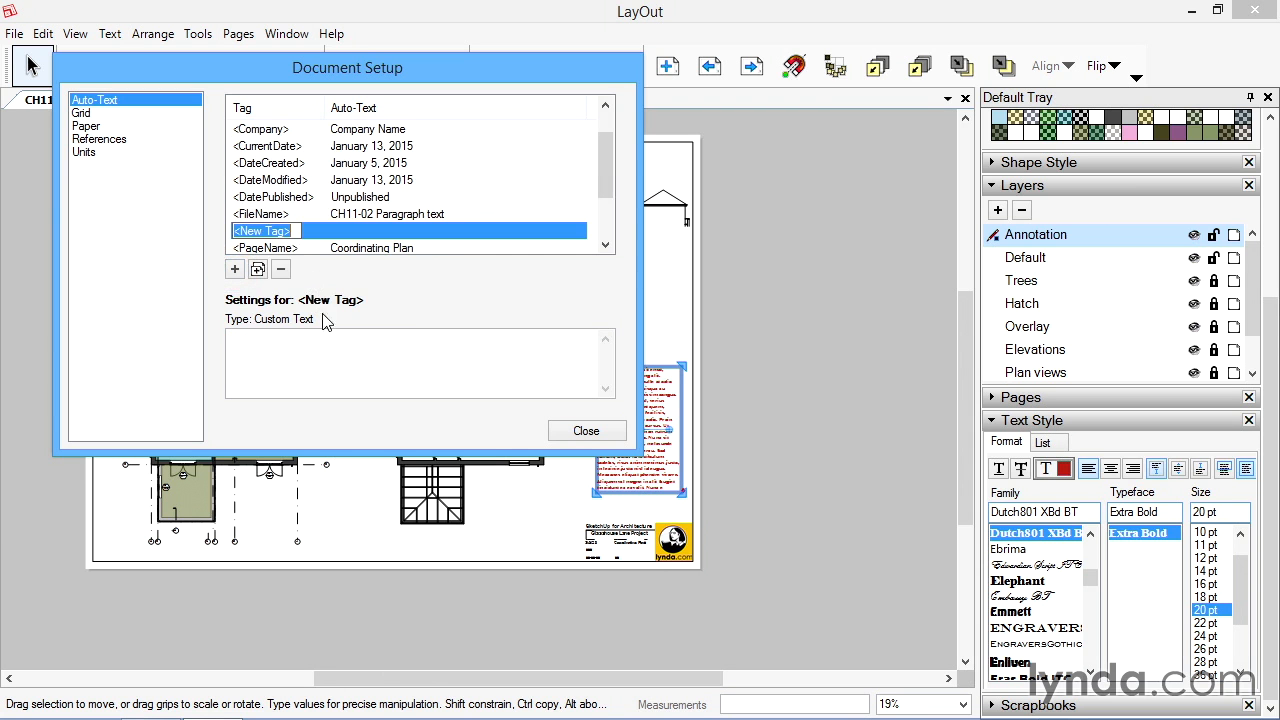
pyautogui.click(254, 227)
pyautogui.moveTo(243, 231); pyautogui.dragTo(275, 231)
pyautogui.write('disclaimer>')
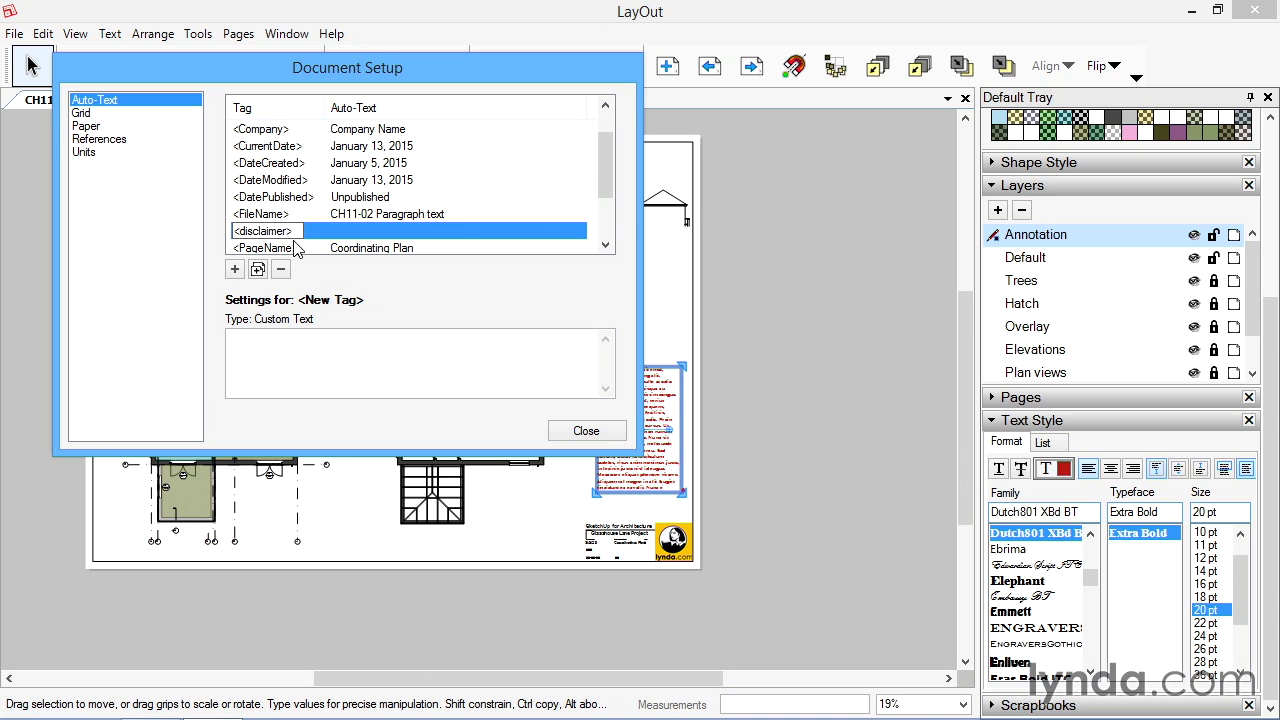
# Paste the lorem ipsum paragraph as the <disclaimer> tag's content and close the document setup
pyautogui.click(269, 373)
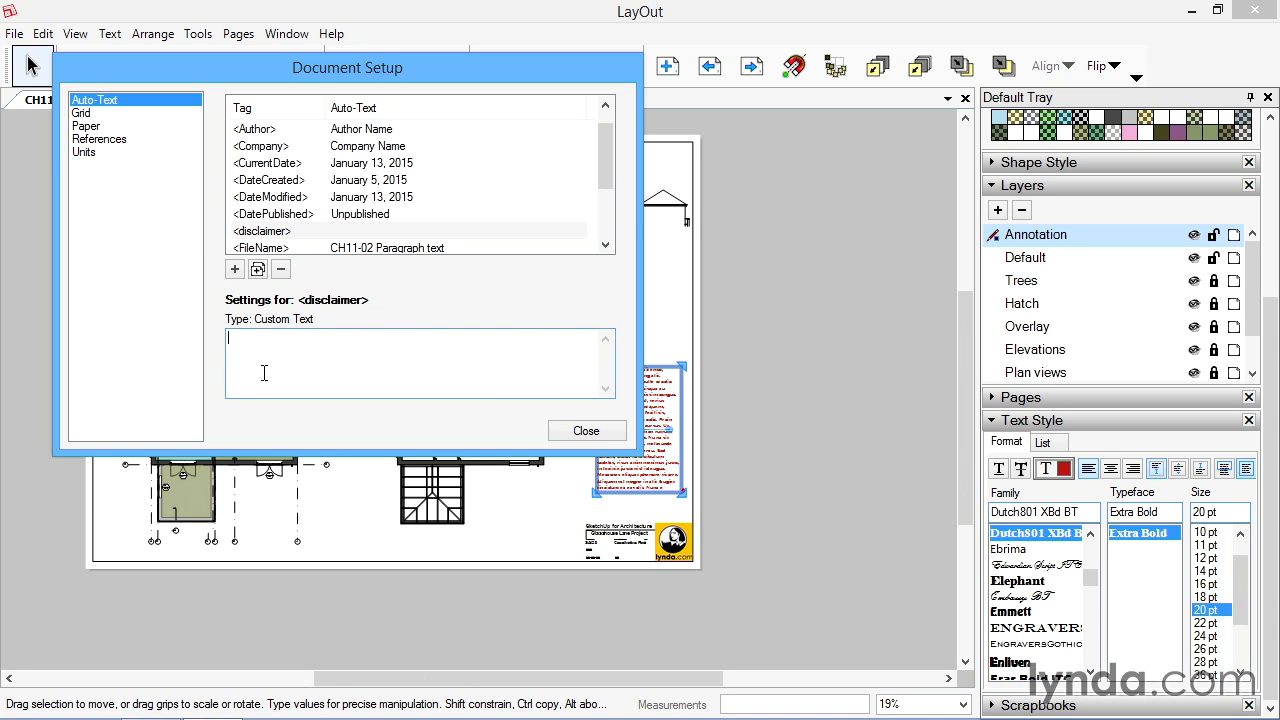
pyautogui.hotkey('ctrl', 'v')
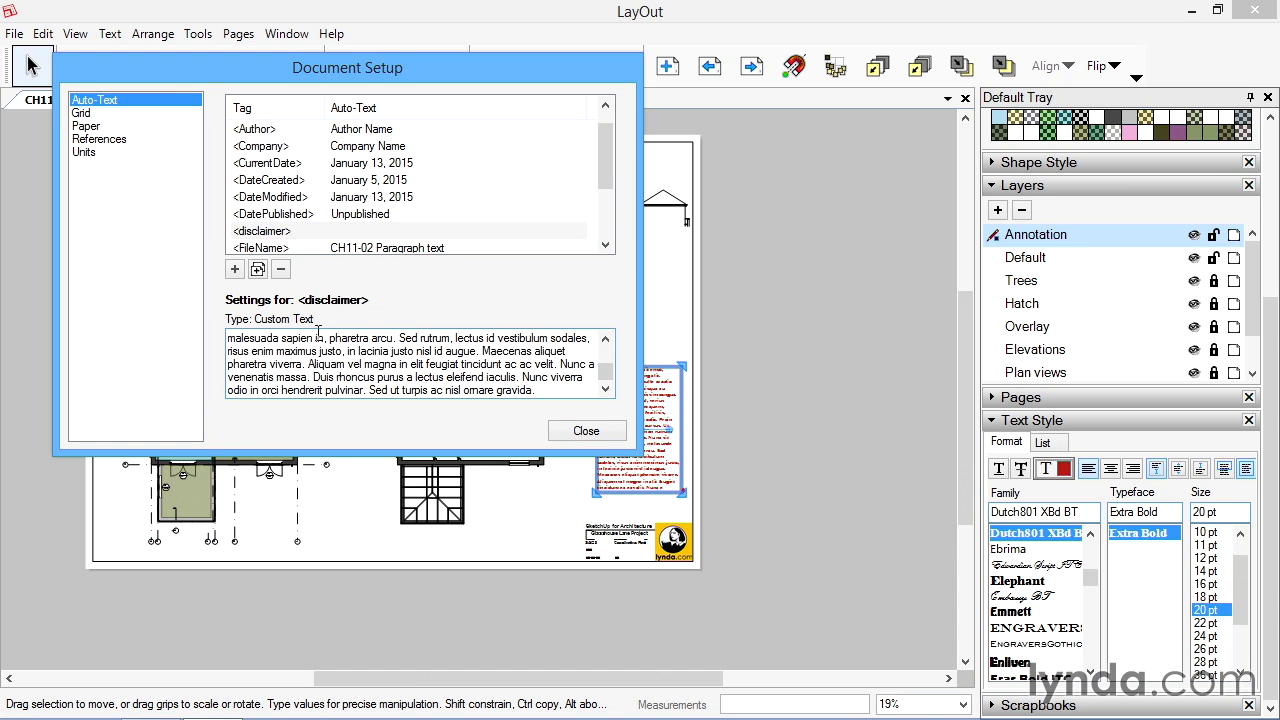
pyautogui.click(607, 436)
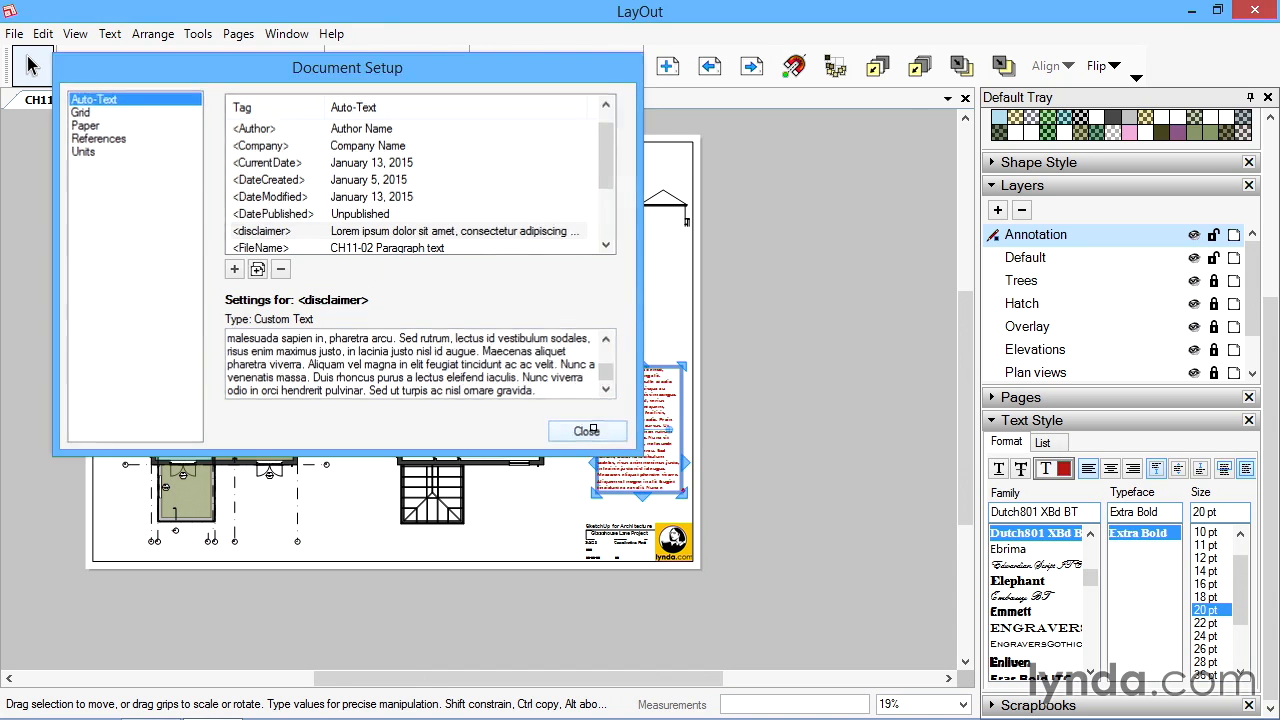
# Delete the red paragraph text box below the colour swatches
pyautogui.click(748, 360)
pyautogui.click(631, 397)
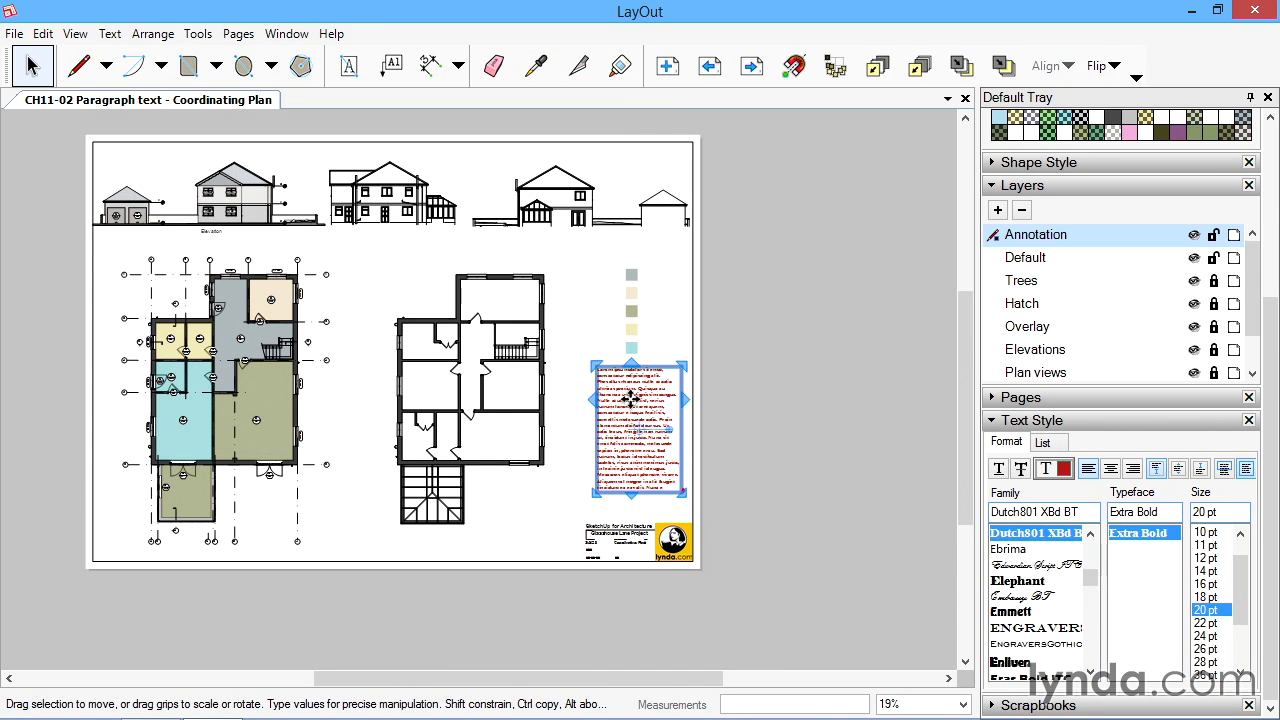
pyautogui.press('Delete')
# Insert the auto-text tag <disclaimer> as an unbounded text below the colour swatches
pyautogui.click(350, 67)
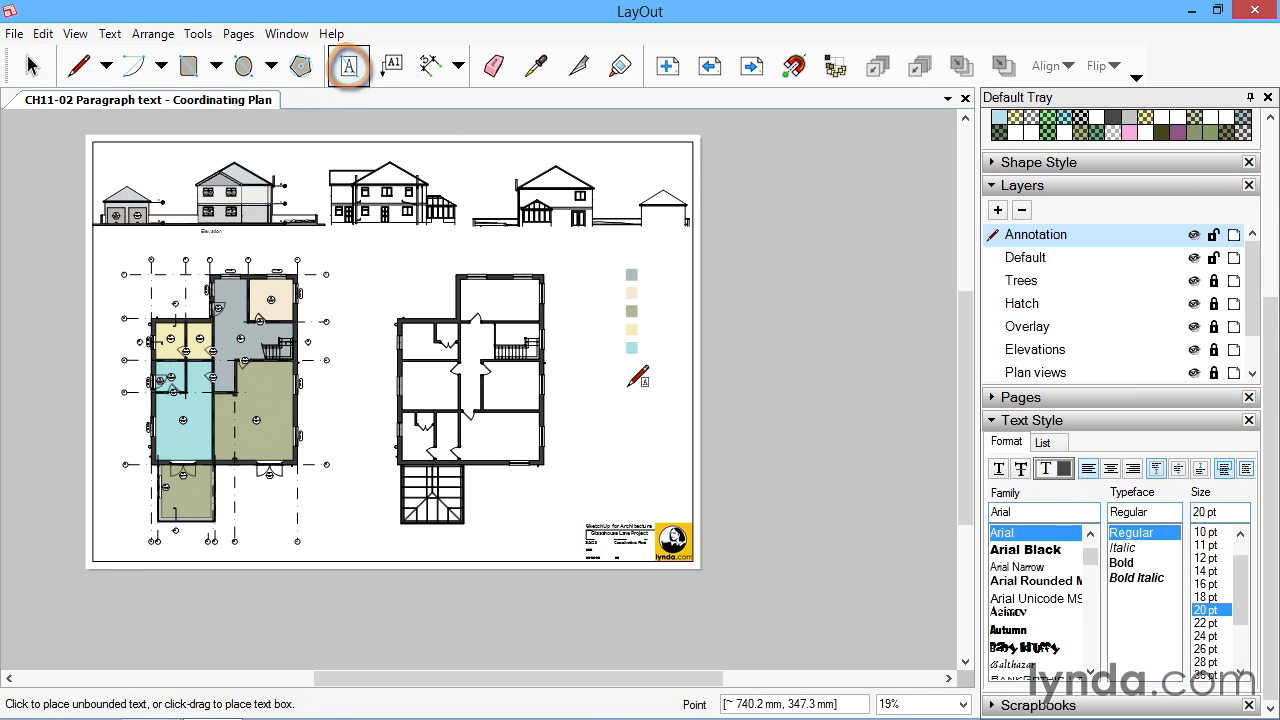
pyautogui.moveTo(626, 376); pyautogui.dragTo(701, 397)
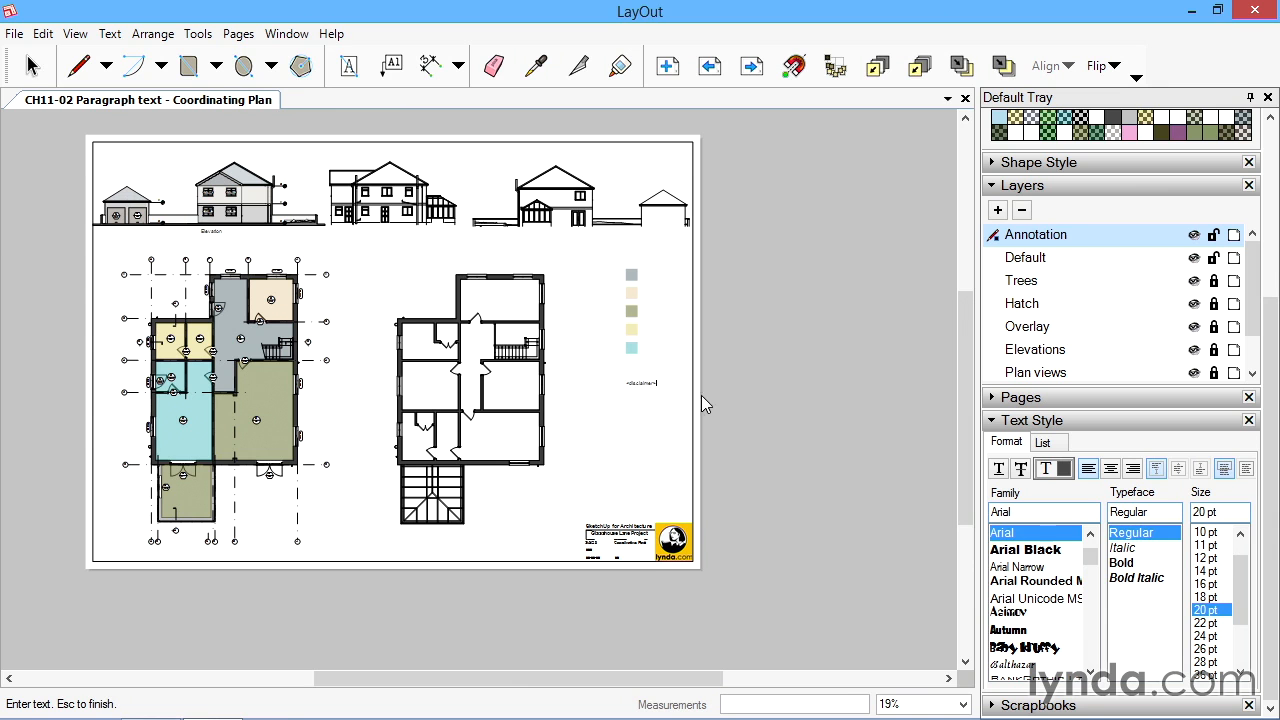
pyautogui.click(616, 457)
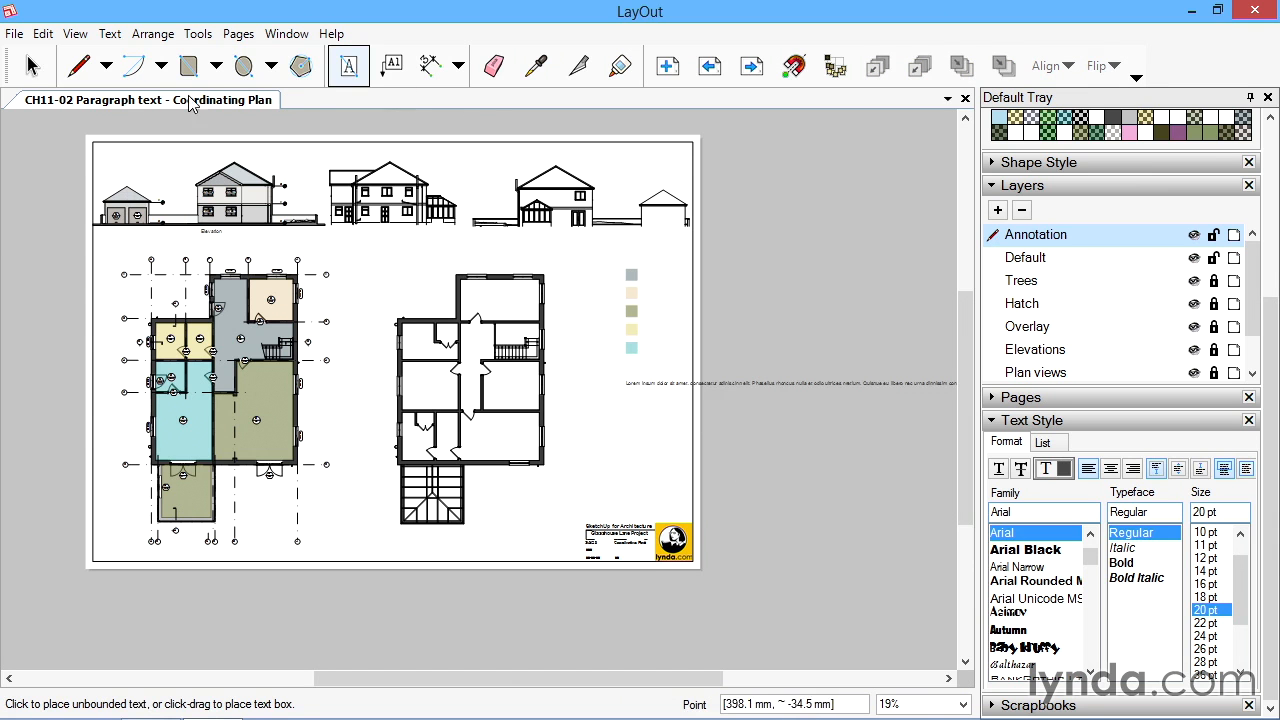
# Select the one-line disclaimer text and move it left across the sheet to bring its far end within reach
pyautogui.click(36, 71)
pyautogui.moveTo(720, 407); pyautogui.dragTo(379, 355, button='middle')
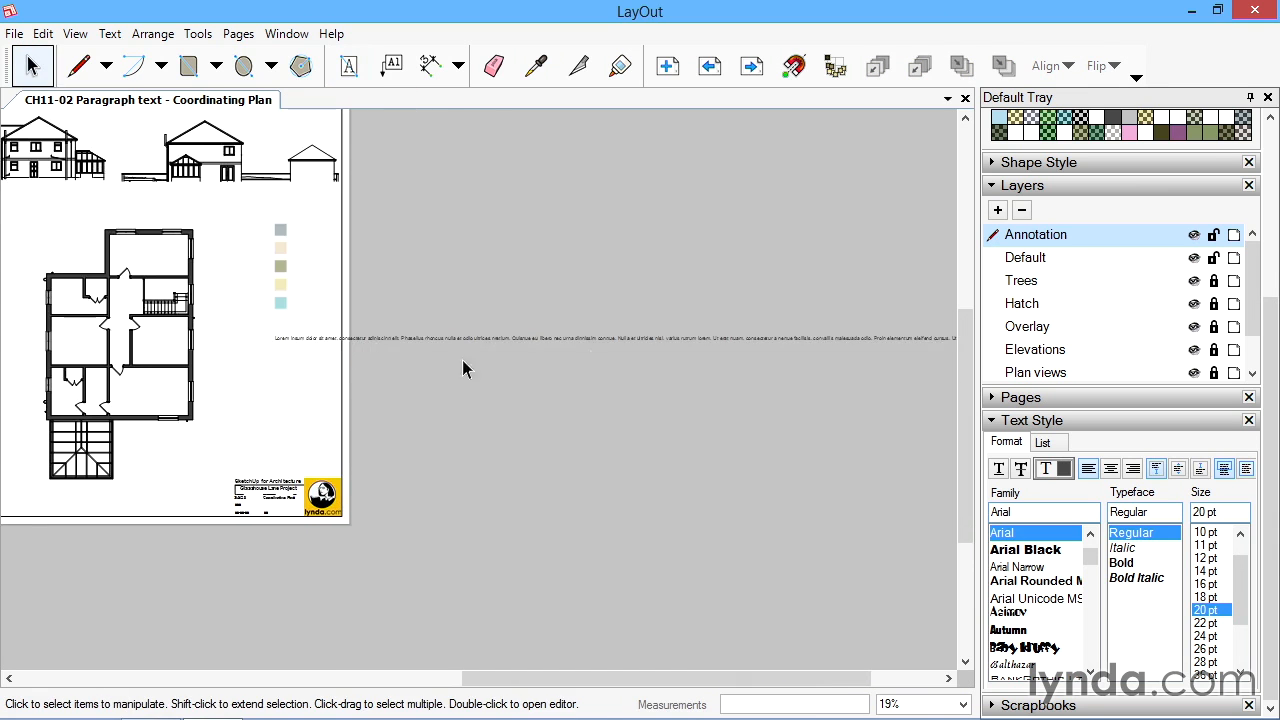
pyautogui.scroll(-2, 652, 344)
pyautogui.scroll(-1, 659, 351)
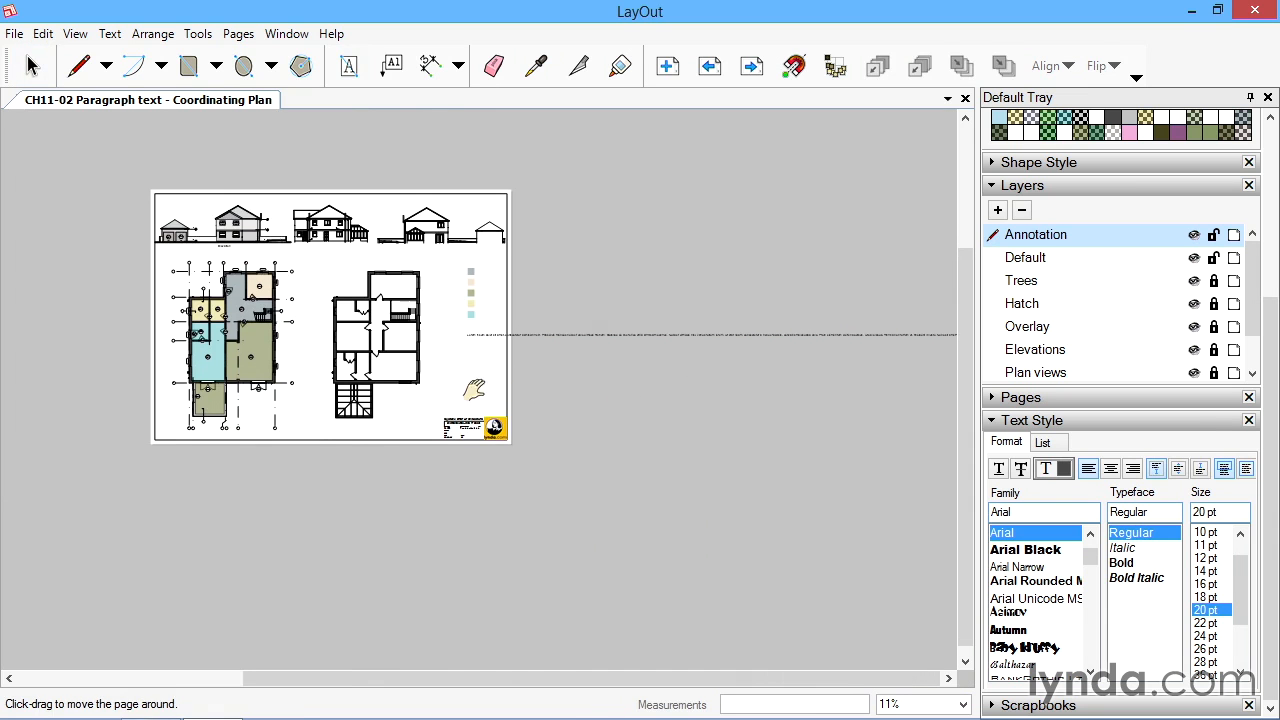
pyautogui.click(581, 336)
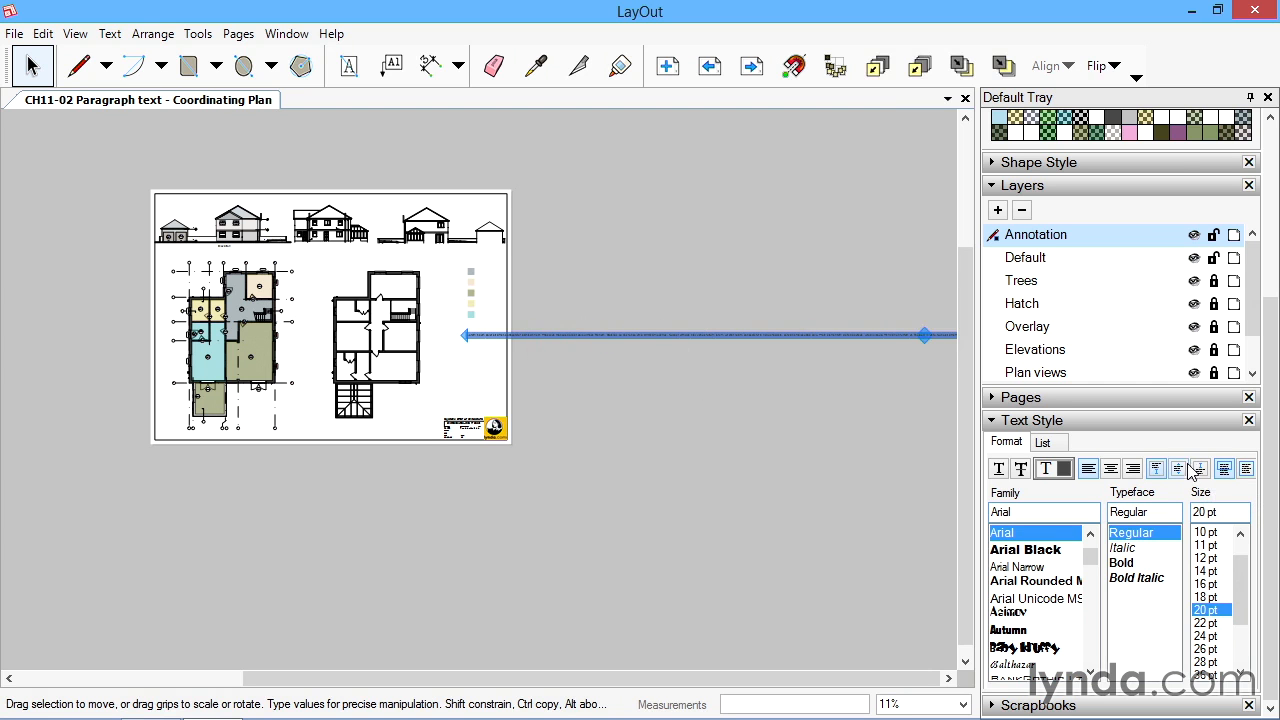
pyautogui.moveTo(649, 334); pyautogui.dragTo(115, 321)
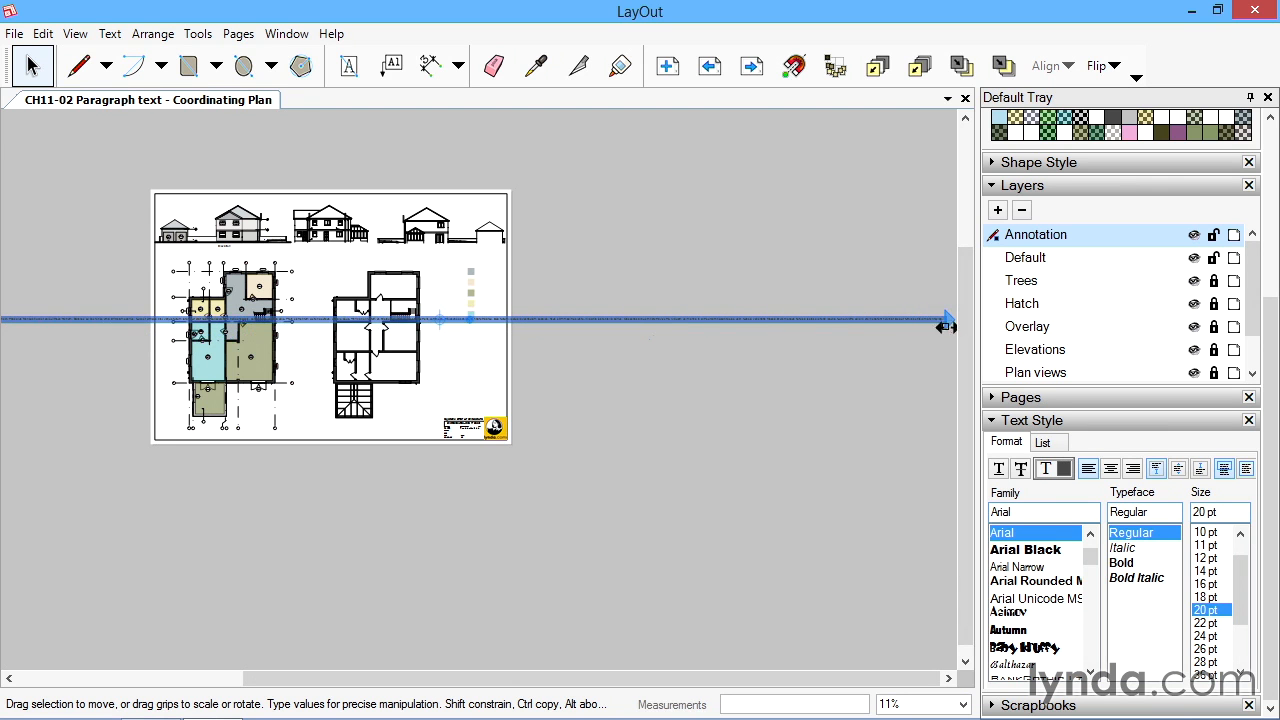
# Resize the disclaimer text from its far end into a taller, shorter bounded text box
pyautogui.scroll(5, 940, 322)
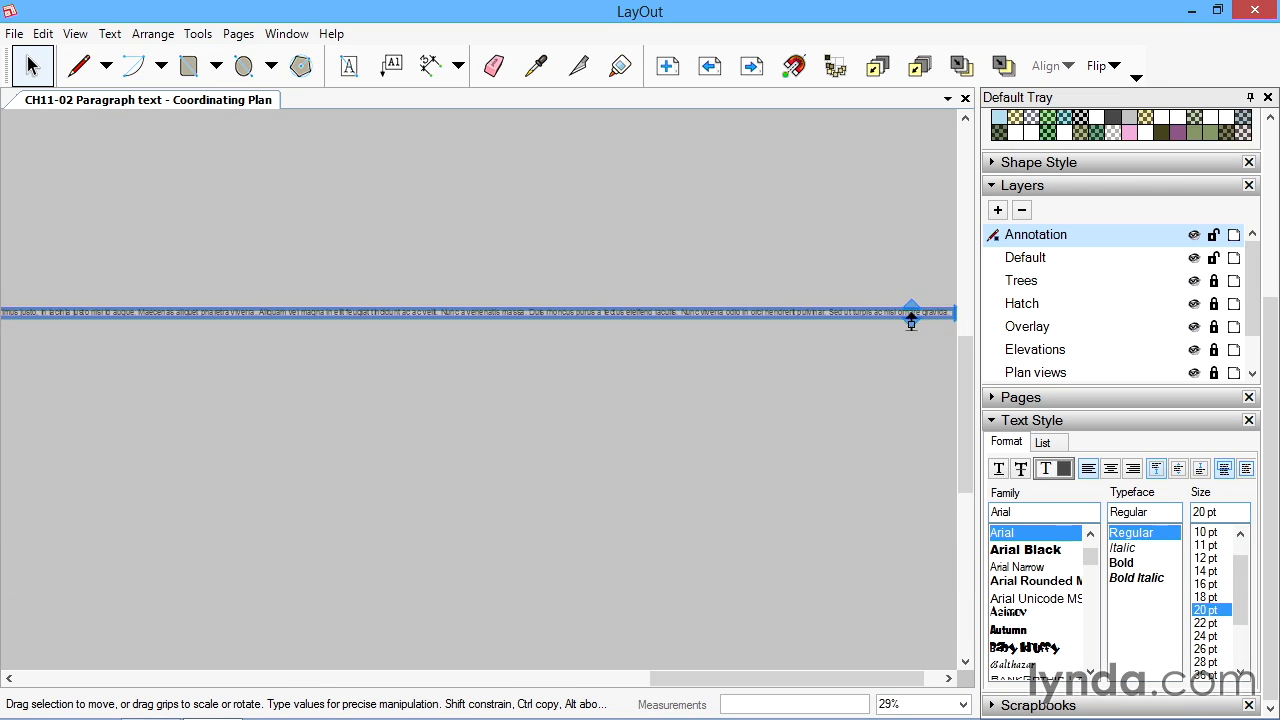
pyautogui.scroll(7, 894, 336)
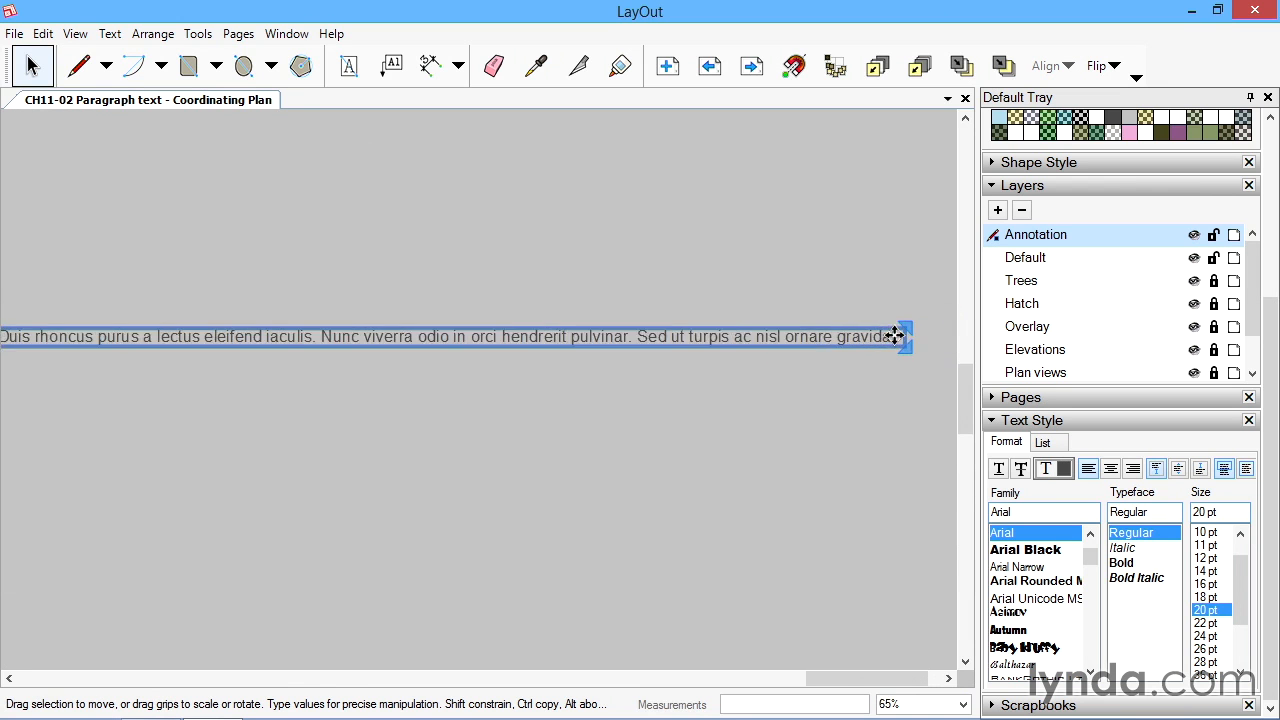
pyautogui.scroll(1, 894, 336)
pyautogui.moveTo(913, 357); pyautogui.dragTo(66, 628)
pyautogui.moveTo(218, 555); pyautogui.dragTo(794, 378, button='middle')
pyautogui.scroll(-3, 683, 455)
pyautogui.scroll(-10, 685, 452)
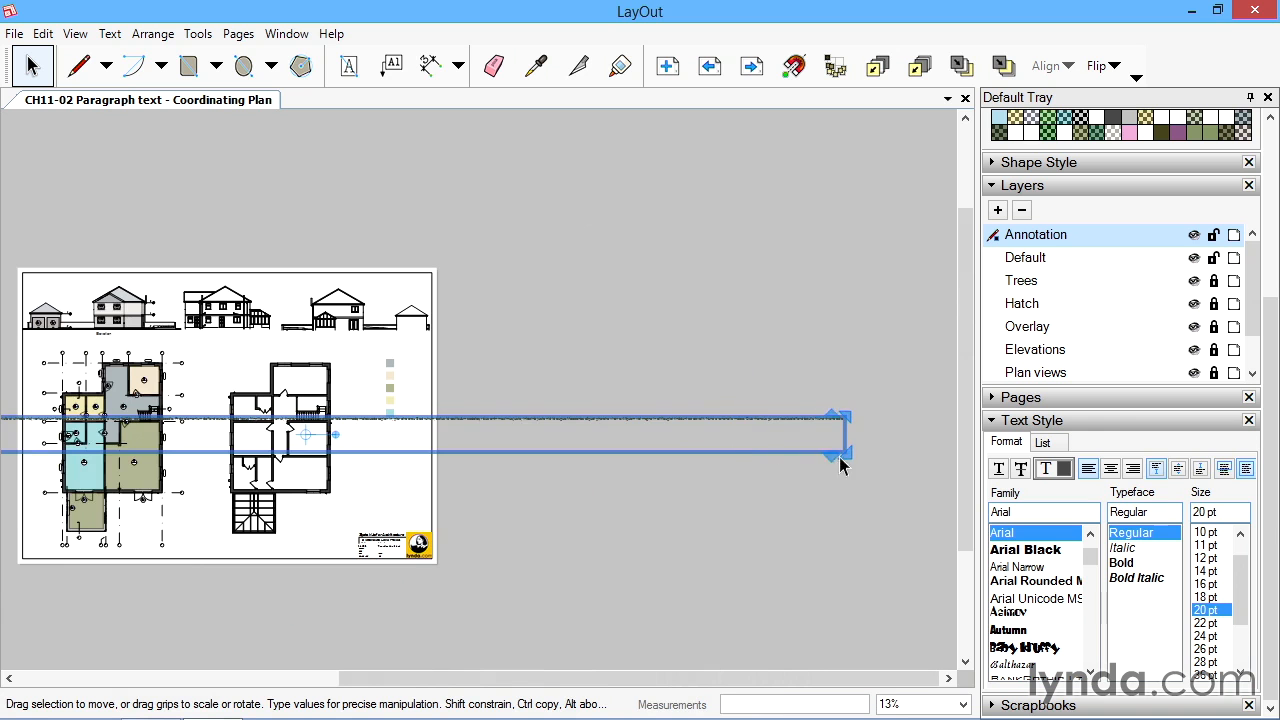
# Narrow the disclaimer text box to a column and place it below the colour swatches, above the title block
pyautogui.moveTo(846, 452); pyautogui.dragTo(72, 510)
pyautogui.moveTo(393, 488); pyautogui.dragTo(905, 443, button='middle')
pyautogui.moveTo(585, 473); pyautogui.dragTo(340, 505)
pyautogui.moveTo(301, 421); pyautogui.dragTo(900, 428)
# Open the disclaimer text box to view its underlying auto-text tag, and exit text editing
pyautogui.moveTo(851, 409); pyautogui.dragTo(452, 374, button='middle')
pyautogui.scroll(7, 444, 382)
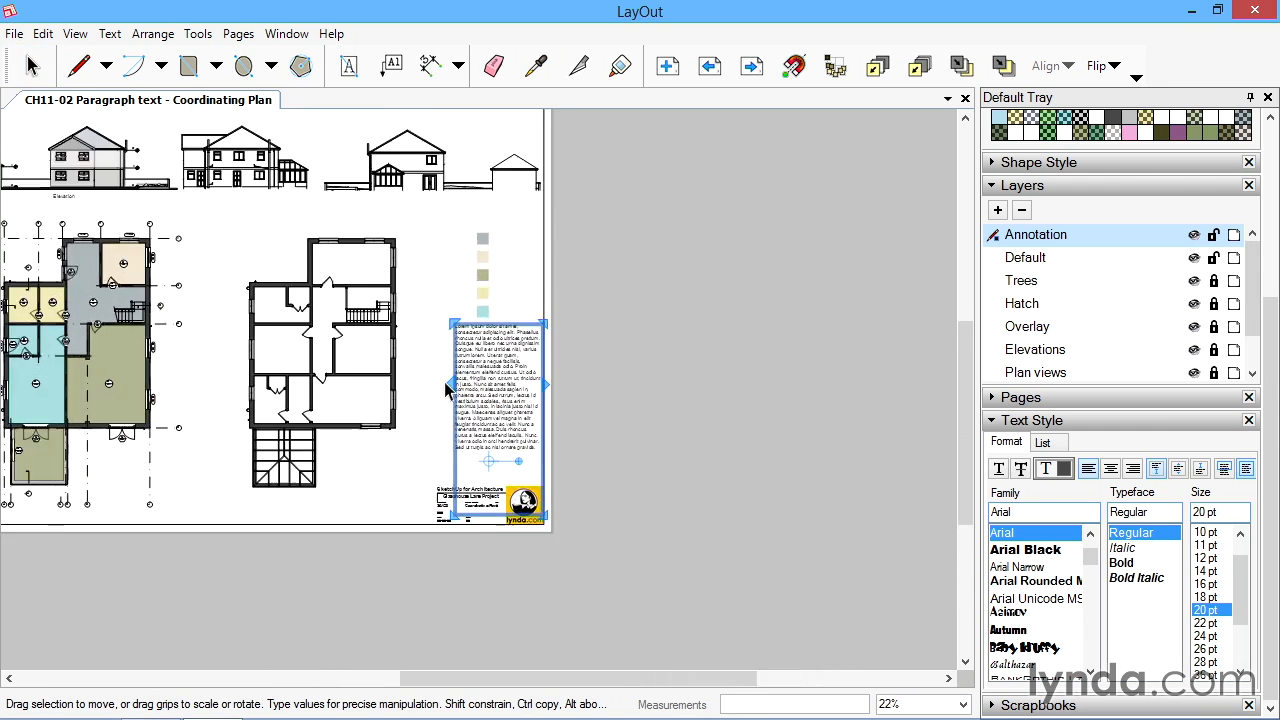
pyautogui.scroll(1, 444, 382)
pyautogui.doubleClick(538, 374)
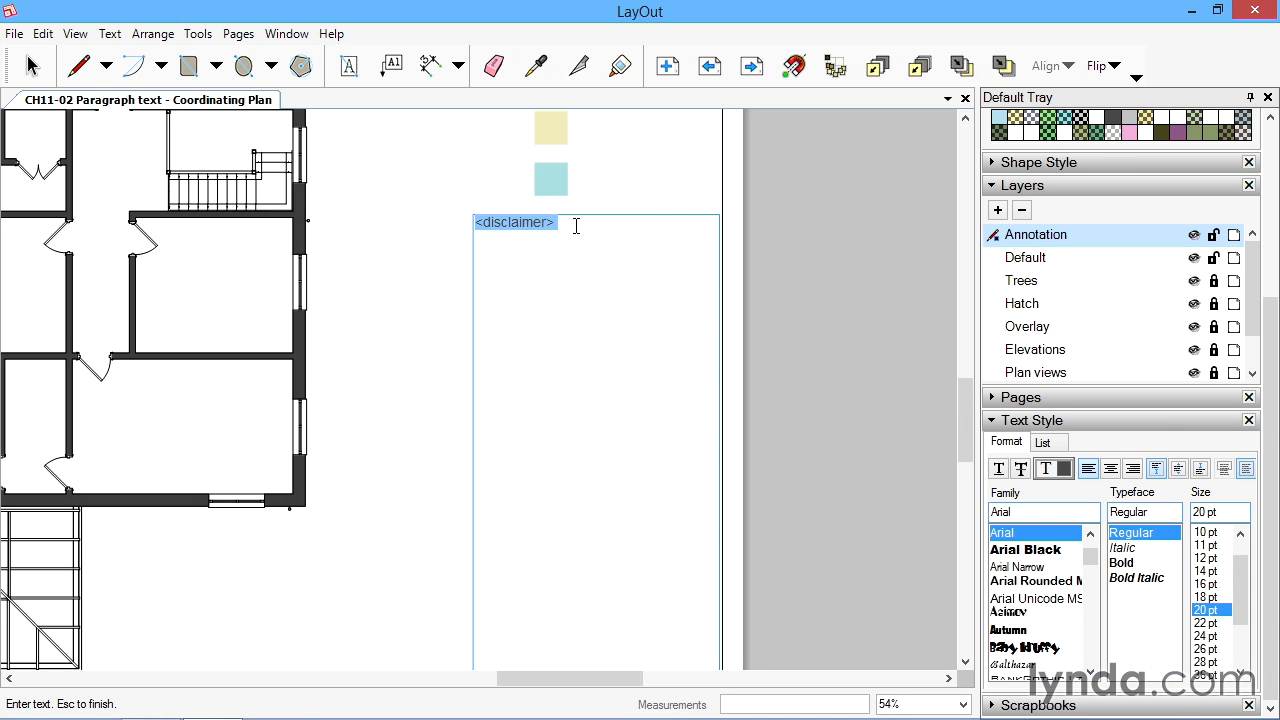
pyautogui.press('Escape')
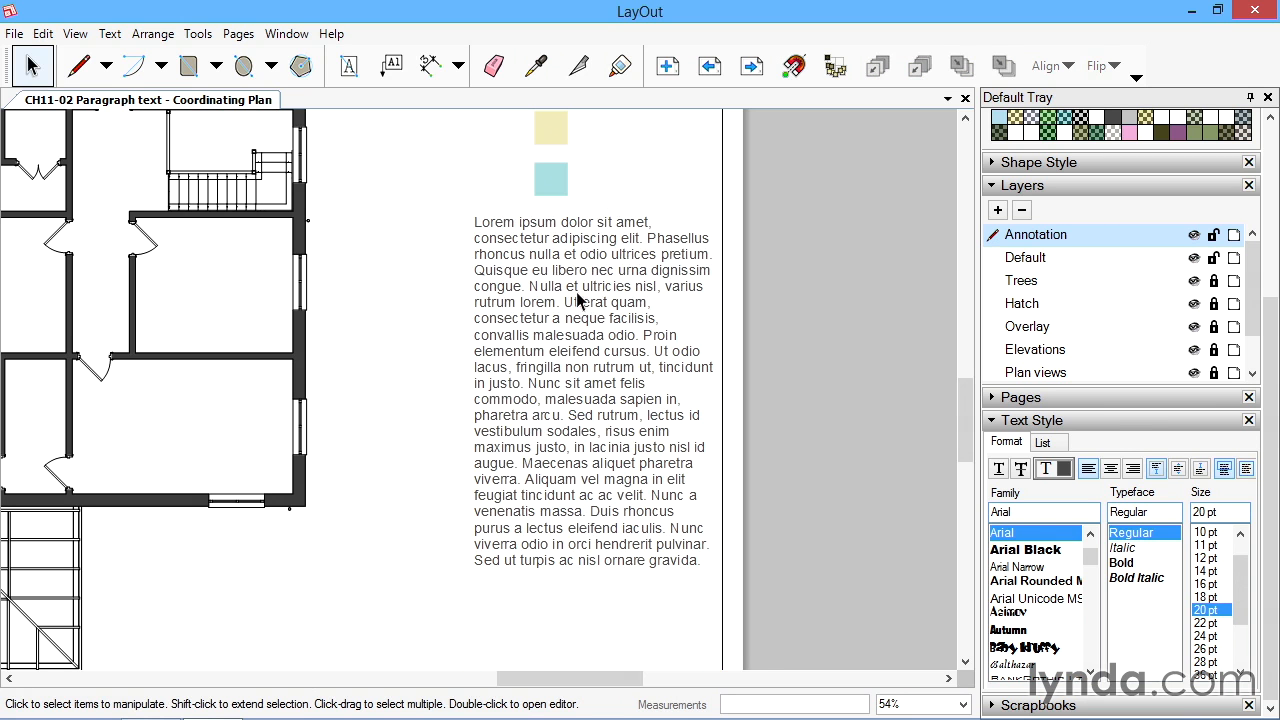
# Shift the disclaimer text box slightly down to widen the gap beneath the colour swatches, and deselect it
pyautogui.scroll(-5, 682, 344)
pyautogui.moveTo(506, 320); pyautogui.dragTo(503, 336)
pyautogui.click(656, 335)
pyautogui.scroll(-4, 448, 346)
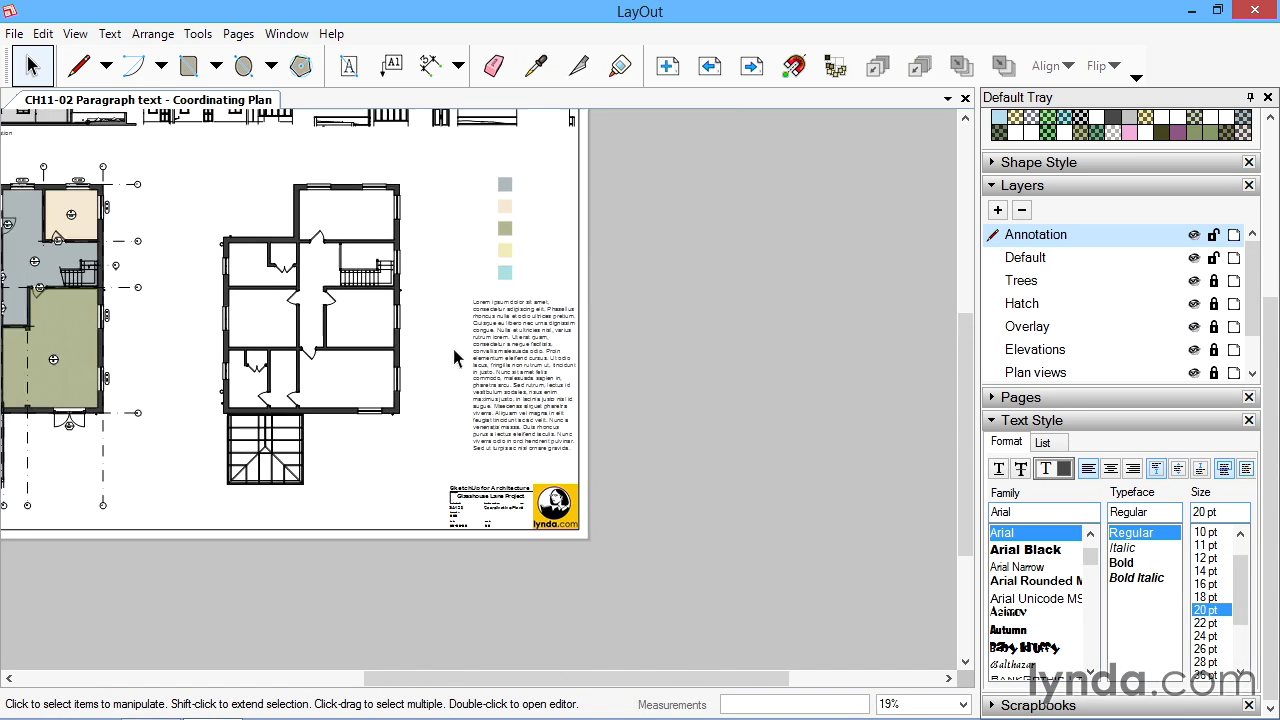
pyautogui.moveTo(485, 366); pyautogui.dragTo(651, 423, button='middle')
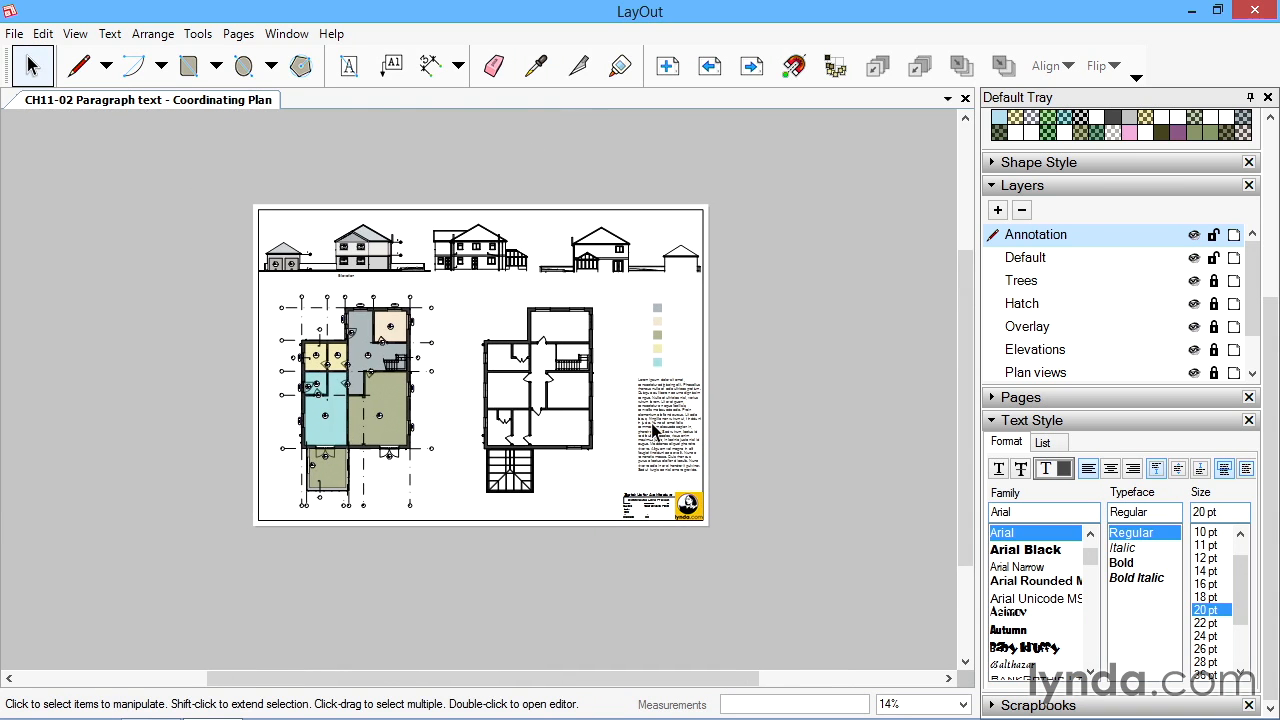